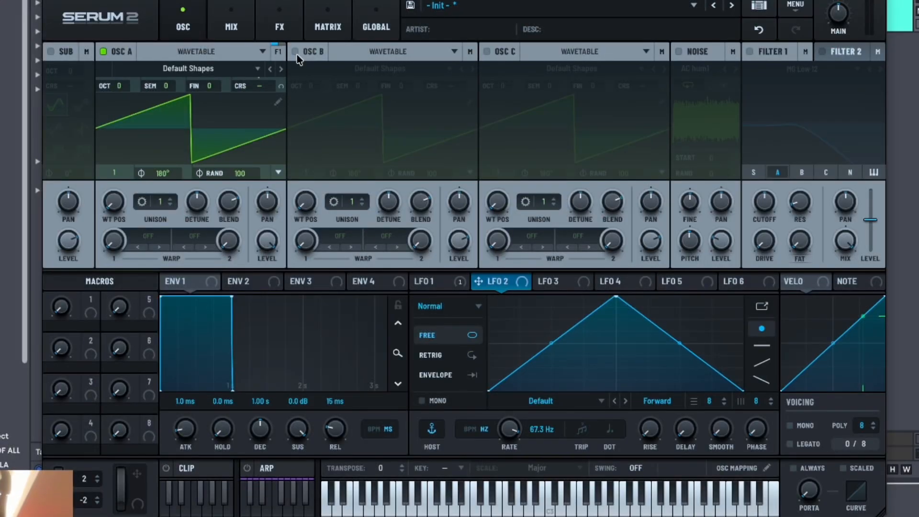
# Enable oscillator B and have LFO 2 modulate its coarse pitch bipolarly, with a very small amount and about half output.
pyautogui.click(296, 52)
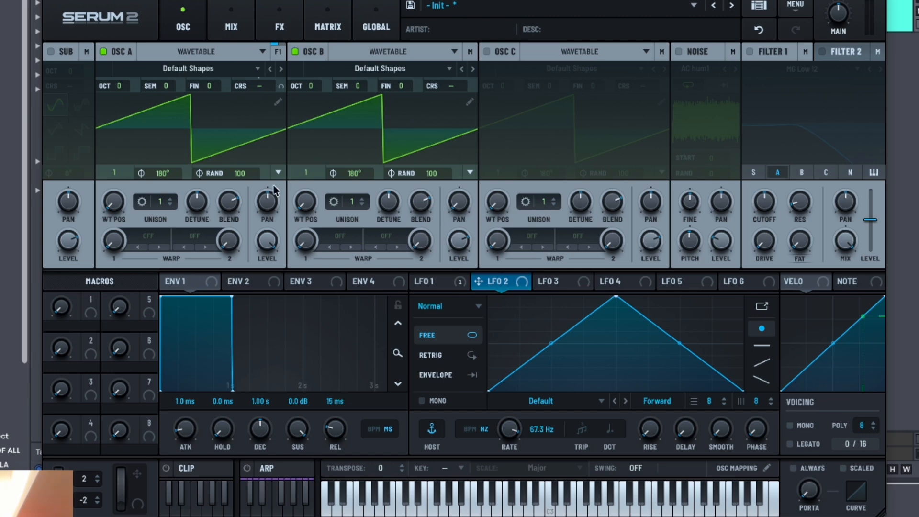
pyautogui.moveTo(522, 290); pyautogui.dragTo(470, 97)
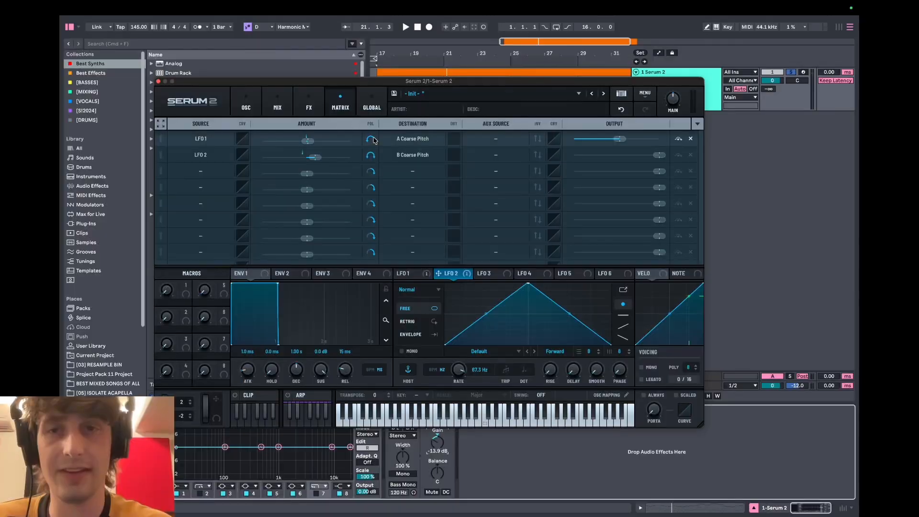
pyautogui.moveTo(322, 162); pyautogui.dragTo(309, 154)
pyautogui.click(310, 142)
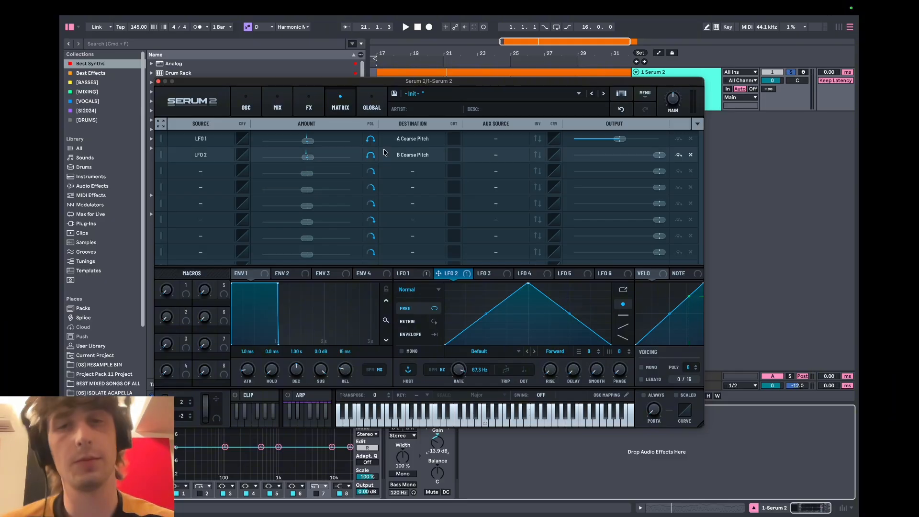
pyautogui.moveTo(659, 154); pyautogui.dragTo(617, 159)
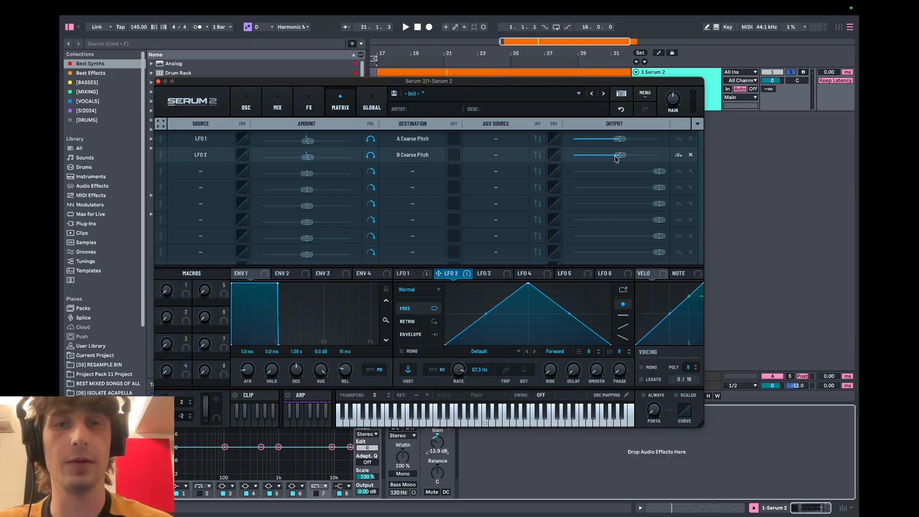
pyautogui.press('space')
# Assign Macro 5 to oscillator A's pan and reset the pan knob itself to 0.
pyautogui.click(246, 107)
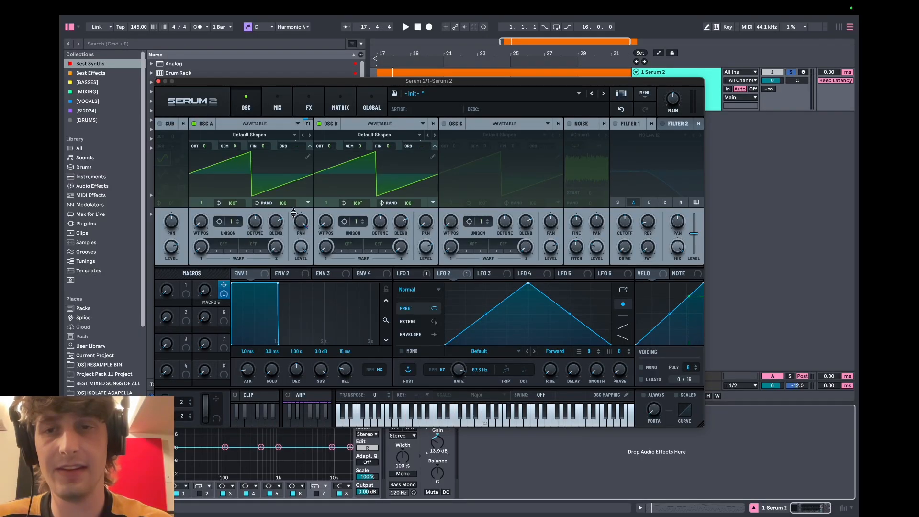
pyautogui.moveTo(294, 212); pyautogui.dragTo(291, 187)
pyautogui.doubleClick(298, 225)
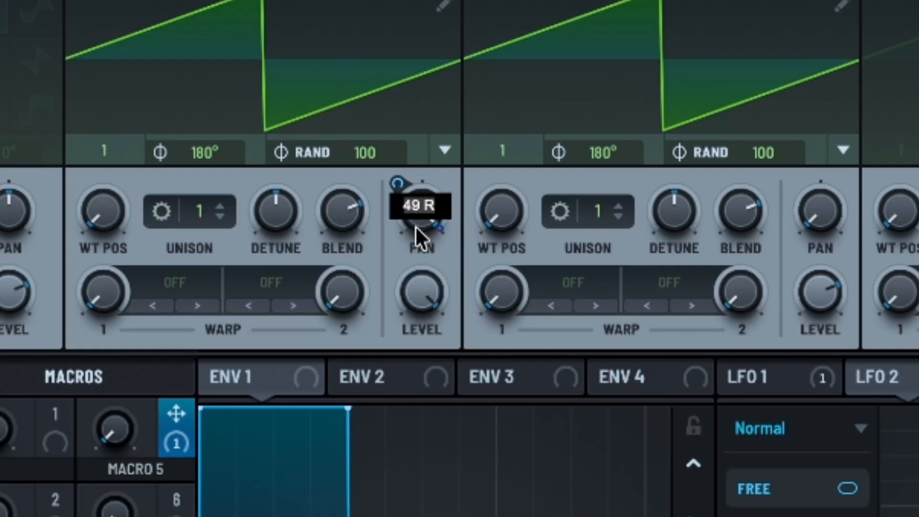
pyautogui.write('0')
pyautogui.press('Return')
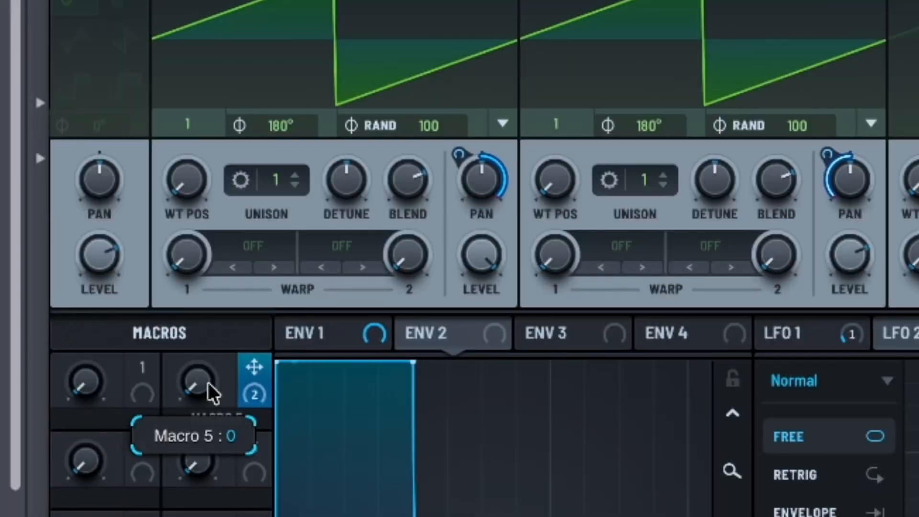
# Sweep Macro 5 up to about 83 and back down to test the opposing pans of oscillators A and B.
pyautogui.moveTo(211, 393); pyautogui.dragTo(205, 316)
pyautogui.moveTo(205, 240); pyautogui.dragTo(228, 152)
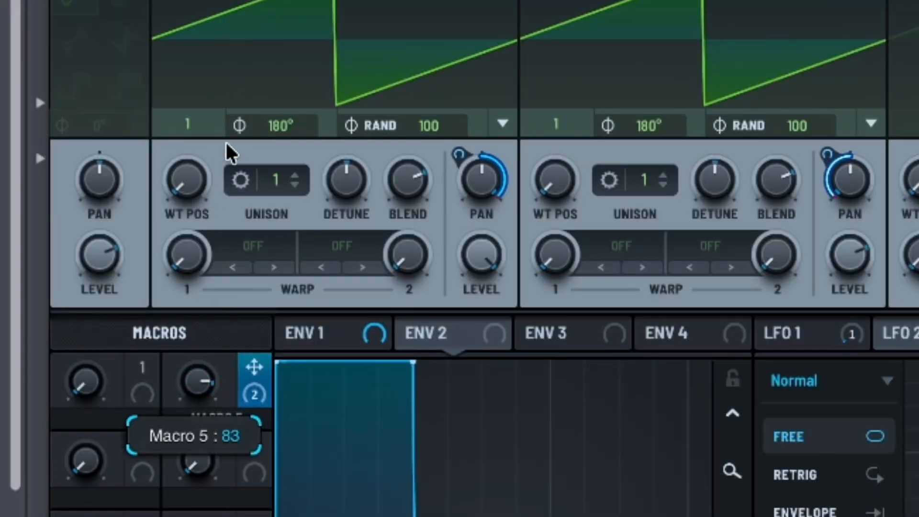
pyautogui.moveTo(184, 329); pyautogui.dragTo(185, 390)
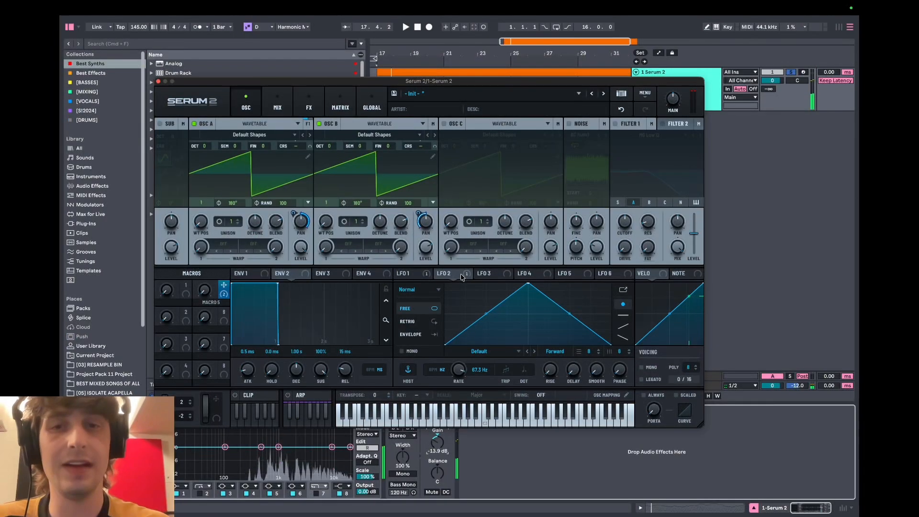
# Set LFO 3's rate to 62.4 Hz, enable oscillator C and assign LFO 3 to its coarse pitch.
pyautogui.click(488, 274)
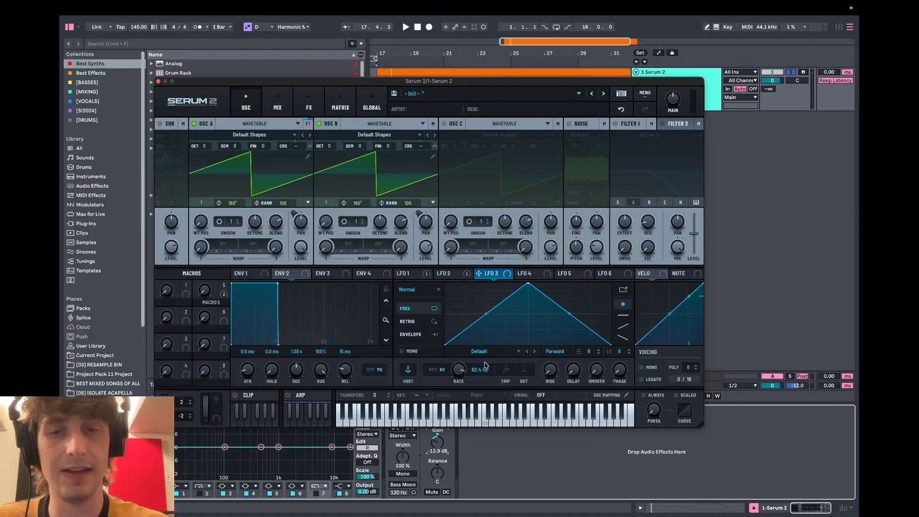
pyautogui.click(444, 124)
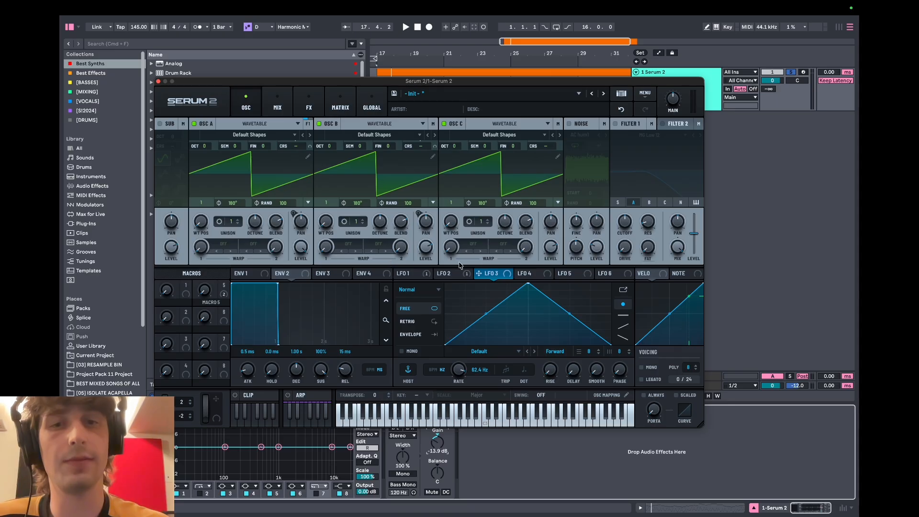
pyautogui.moveTo(569, 149); pyautogui.dragTo(546, 146)
# In the modulation matrix, set the LFO 3 to C Coarse Pitch amount to 2%, bipolar, with about half output.
pyautogui.click(340, 108)
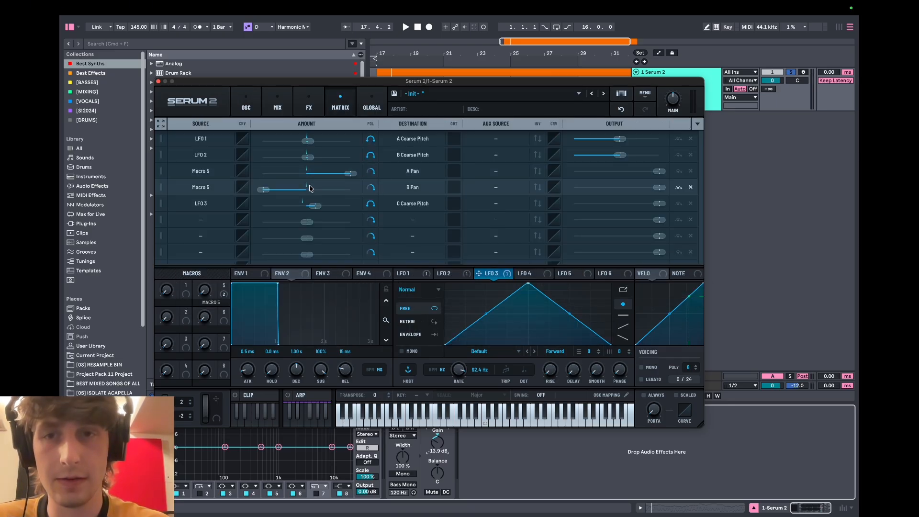
pyautogui.moveTo(269, 190); pyautogui.dragTo(297, 190)
pyautogui.click(622, 110)
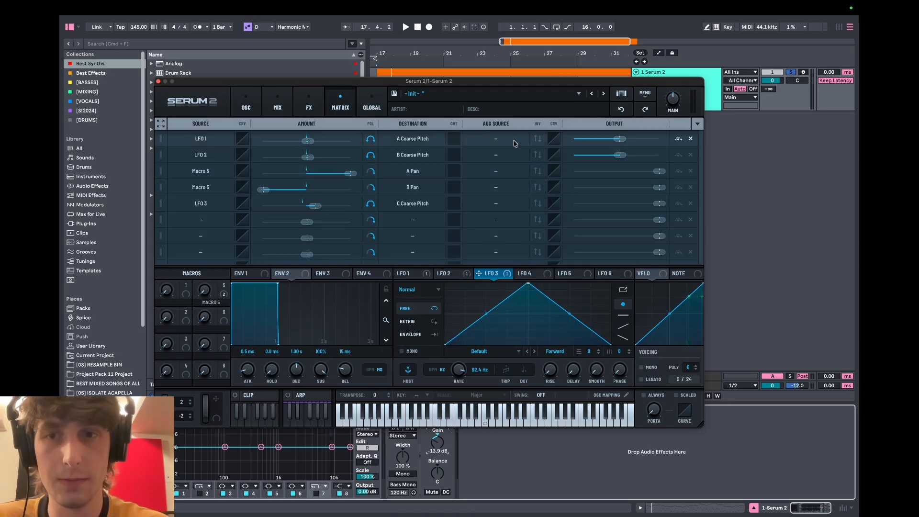
pyautogui.moveTo(314, 207)
pyautogui.press('space')
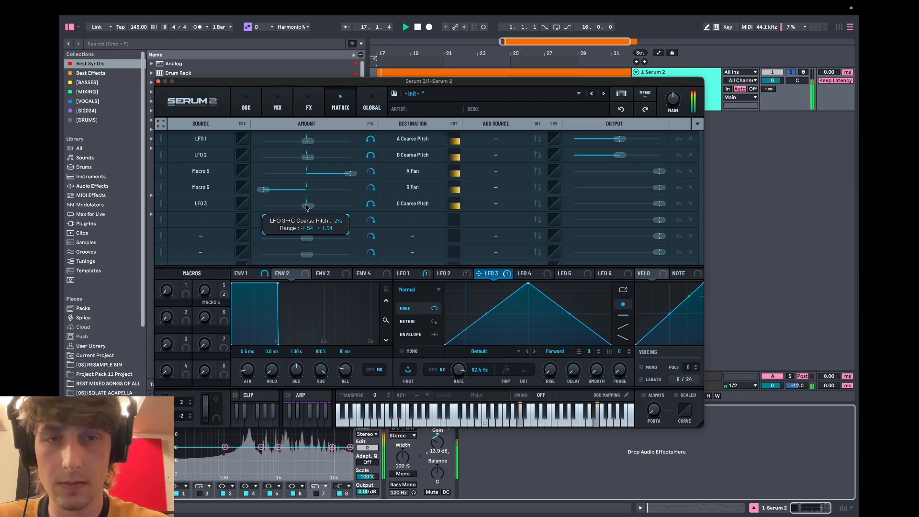
pyautogui.moveTo(660, 204); pyautogui.dragTo(572, 207)
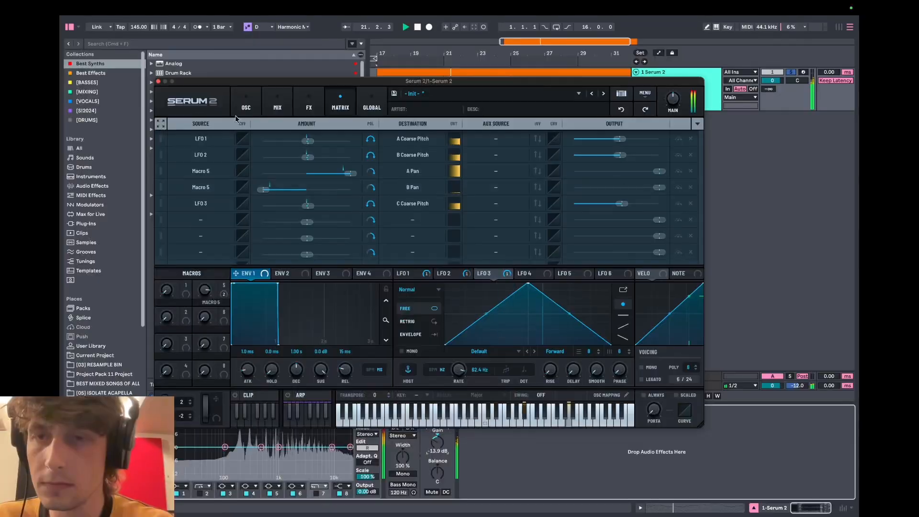
# Lower ENV 1's sustain fully to minus infinity dB on the oscillator page.
pyautogui.click(246, 103)
pyautogui.moveTo(318, 367); pyautogui.dragTo(298, 447)
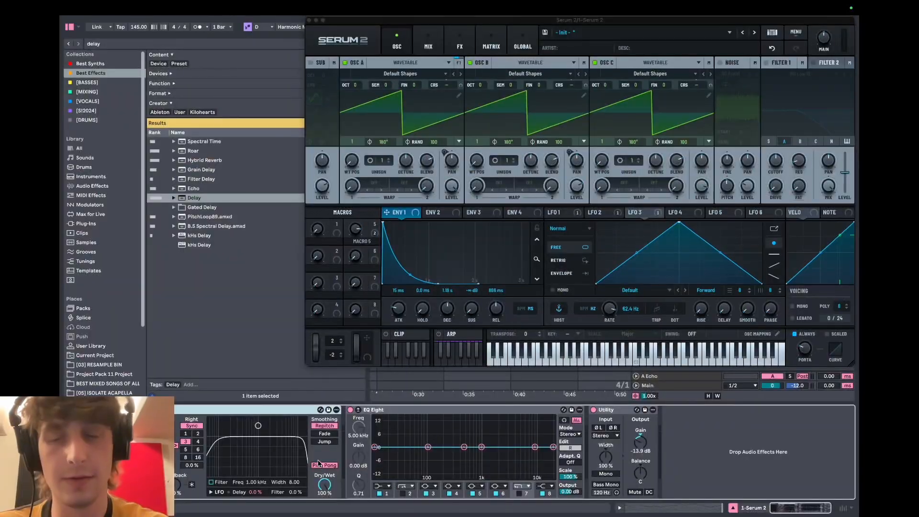
# Create a second, empty chain in the Delay's audio effect rack and play the Delay chain soloed.
pyautogui.hscroll(-1, 262, 412)
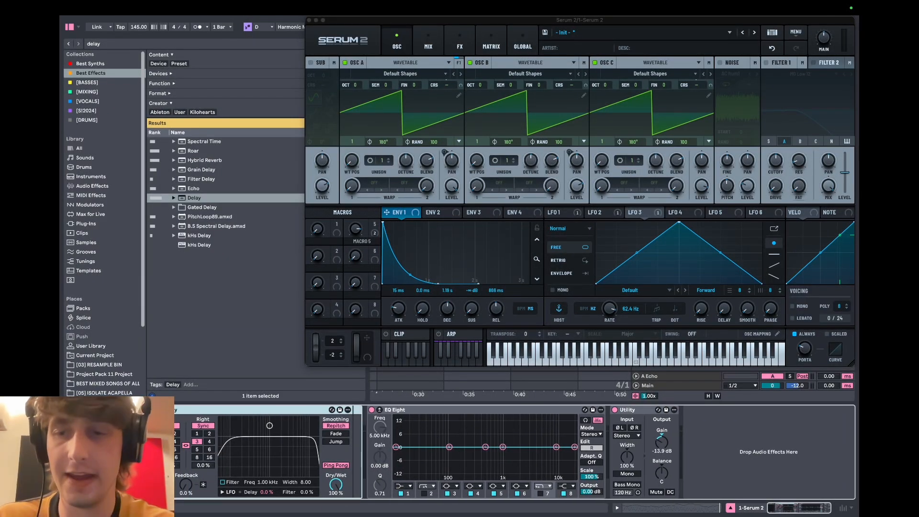
pyautogui.hscroll(-8, 262, 412)
pyautogui.rightClick(191, 455)
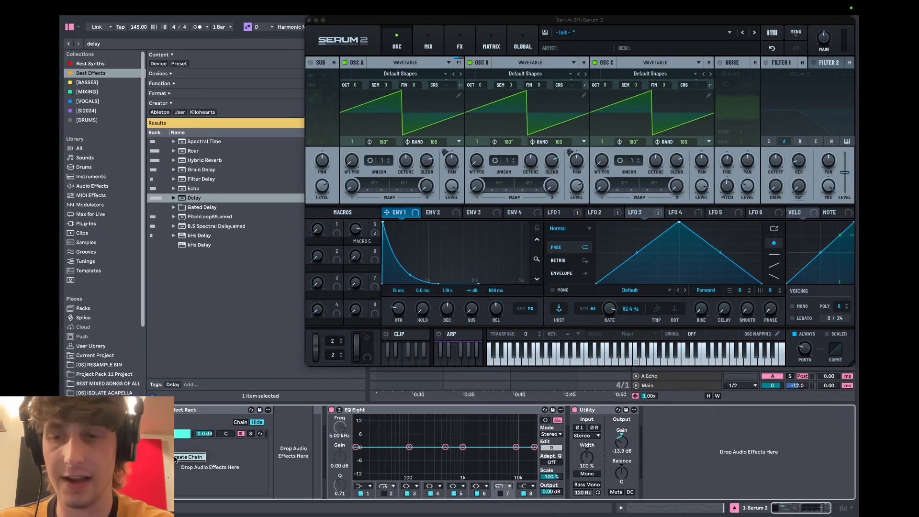
pyautogui.click(197, 457)
pyautogui.click(251, 434)
pyautogui.click(452, 487)
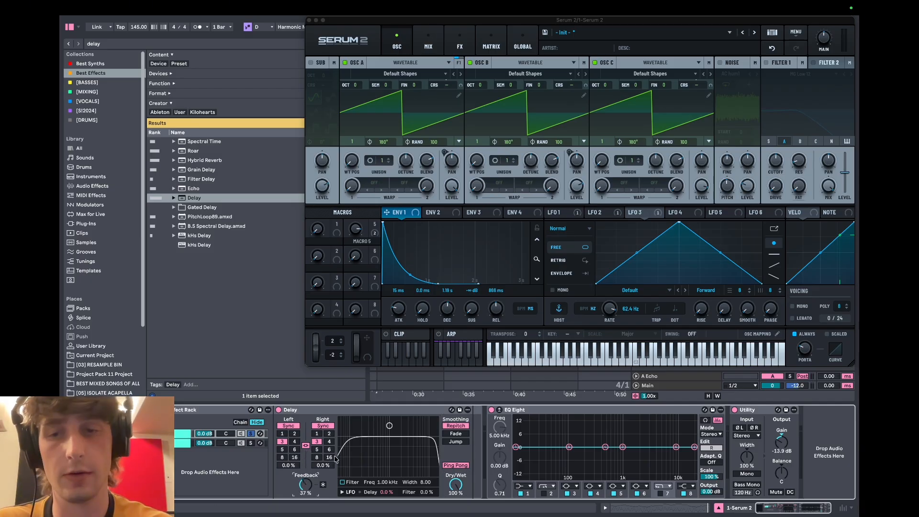
pyautogui.press('space')
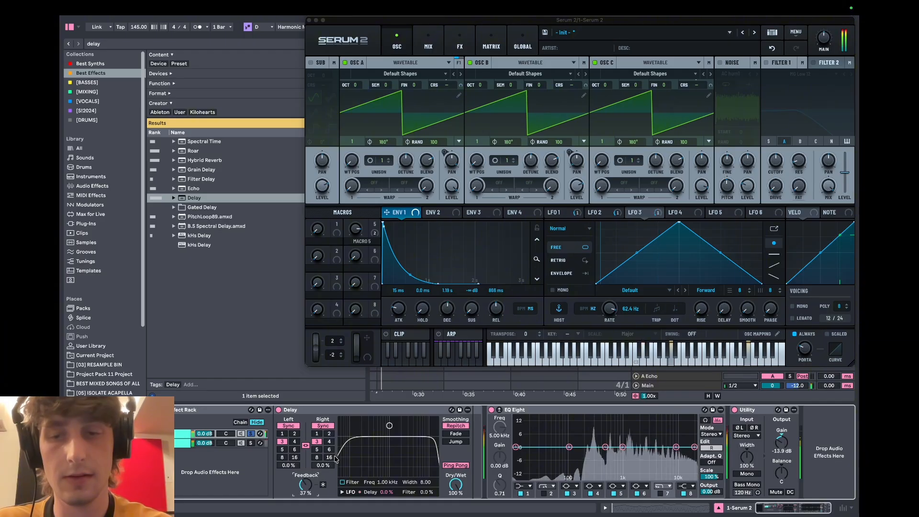
# Unsolo the Delay chain and lower its volume to -9.3 dB.
pyautogui.click(251, 434)
pyautogui.moveTo(205, 433); pyautogui.dragTo(209, 448)
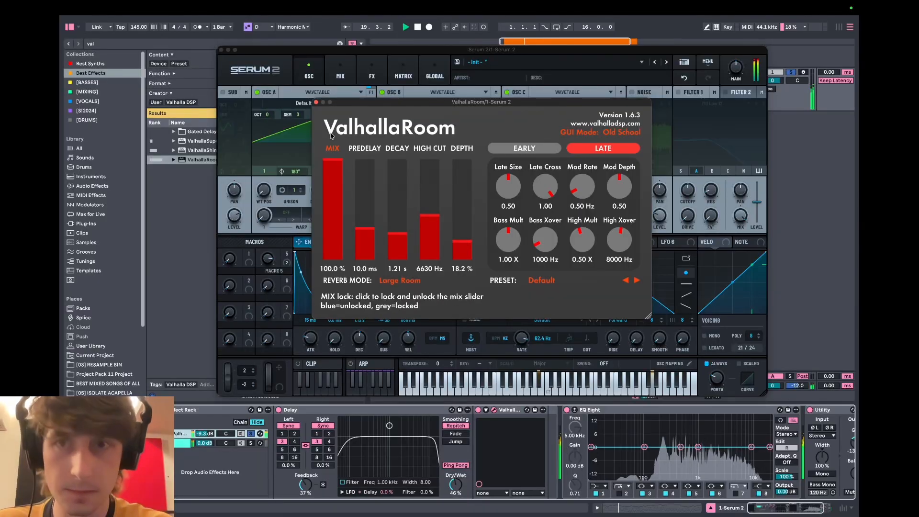
# Close the open plug-in windows and raise the Delay and ValhallaRoom chain's volume to -5.2 dB.
pyautogui.click(221, 50)
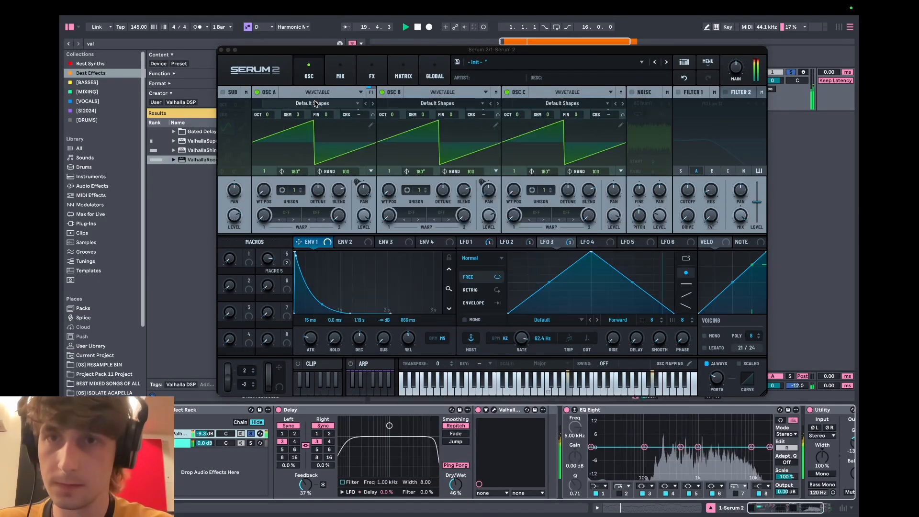
pyautogui.click(222, 50)
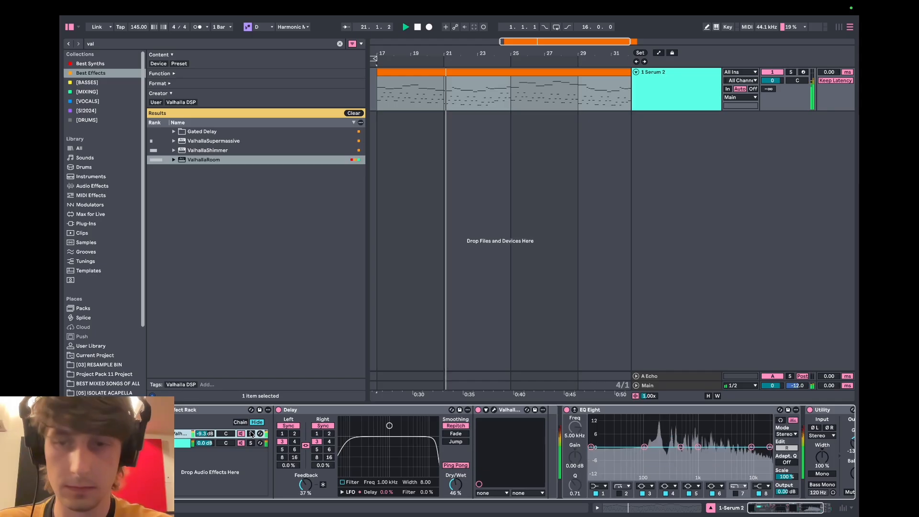
pyautogui.moveTo(212, 435); pyautogui.dragTo(212, 422)
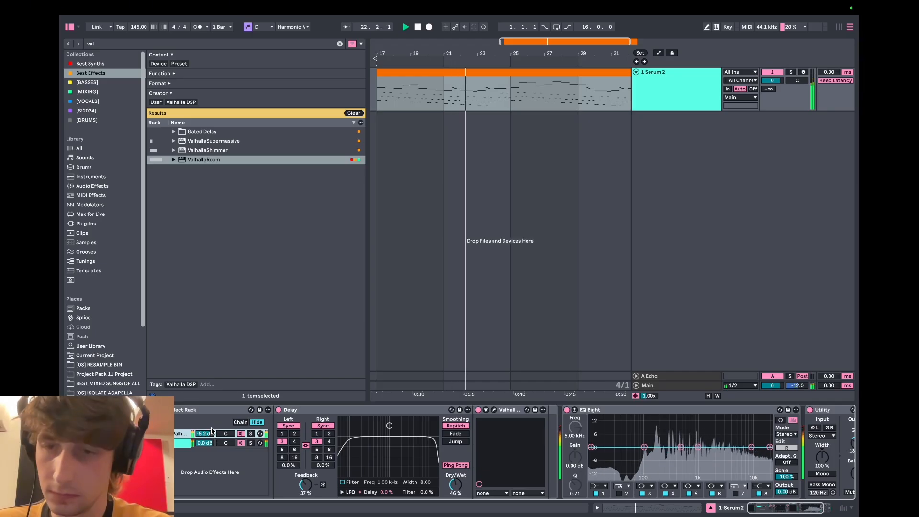
pyautogui.hscroll(3, 791, 457)
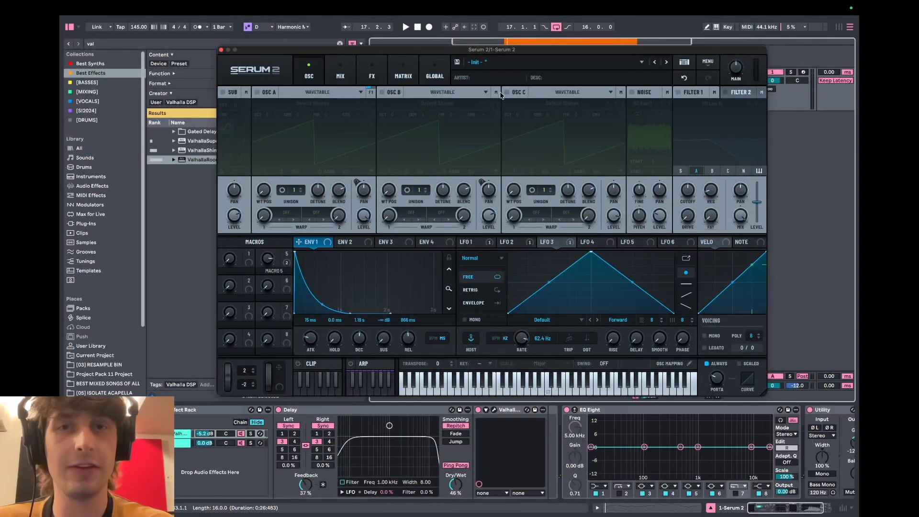
# Enable oscillator C on its own and review the global and modulation matrix pages.
pyautogui.click(508, 92)
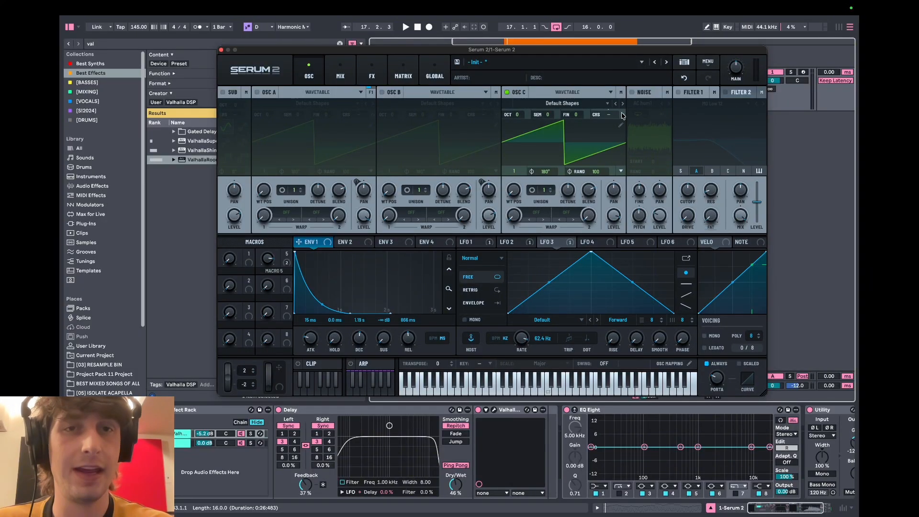
pyautogui.click(434, 72)
pyautogui.click(403, 72)
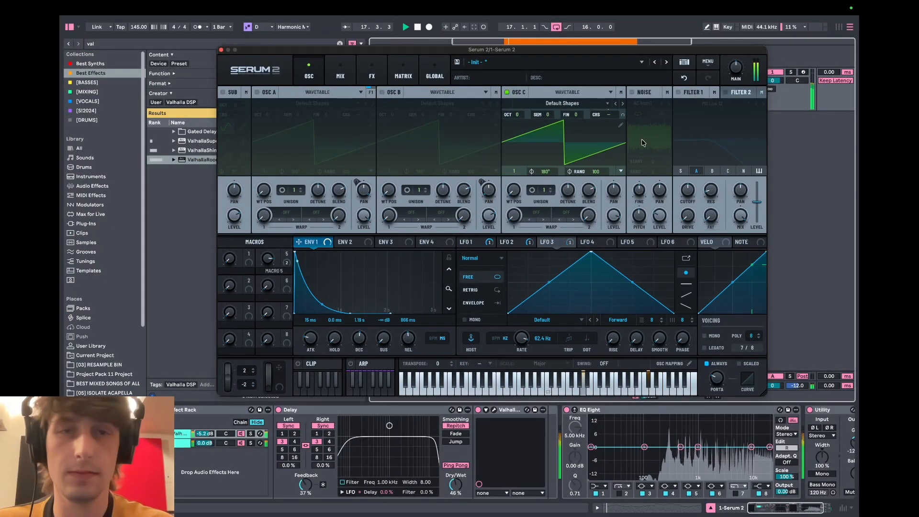
# Load the White color noise into the noise oscillator and blend it with oscillator C at a 23% level (-25.3 dB).
pyautogui.click(636, 105)
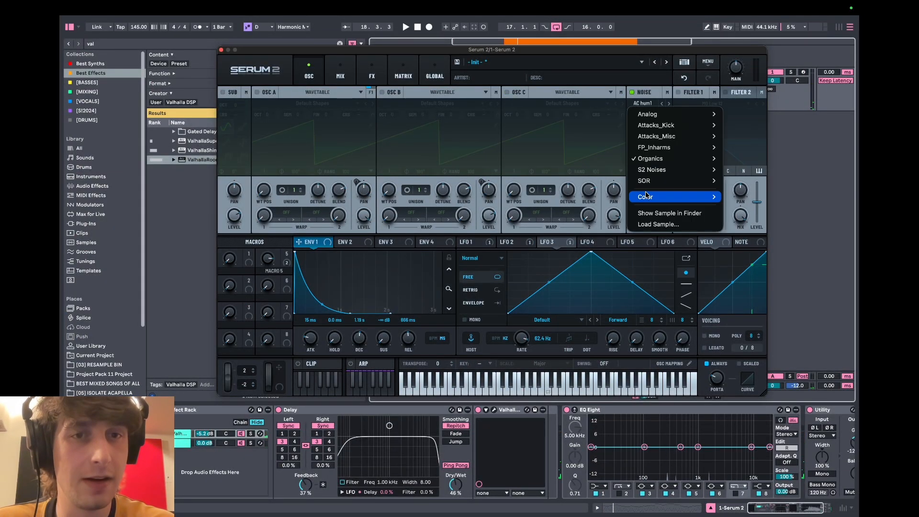
pyautogui.moveTo(646, 195)
pyautogui.click(733, 197)
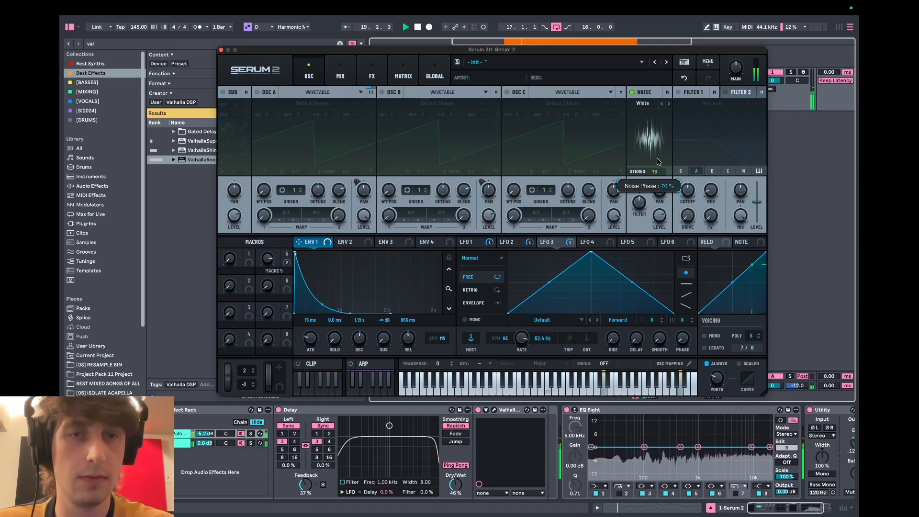
pyautogui.click(508, 93)
pyautogui.moveTo(663, 218); pyautogui.dragTo(659, 271)
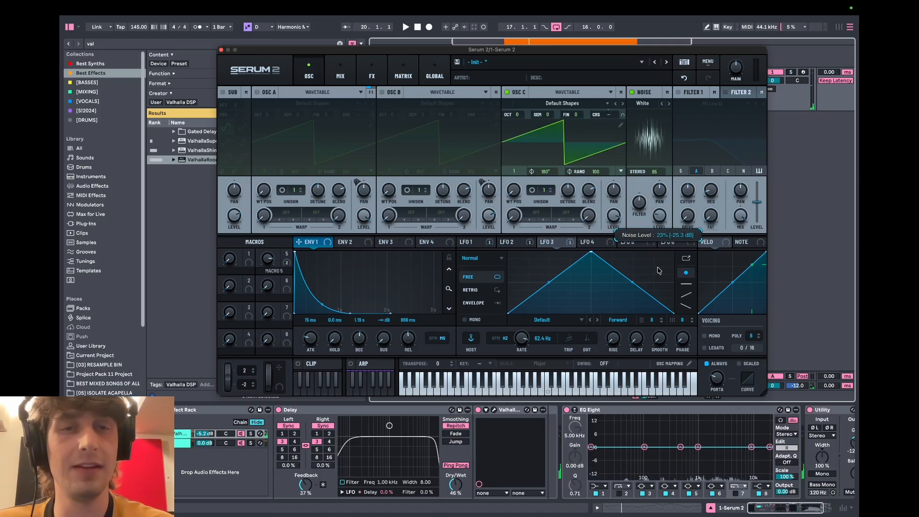
# Delete the audio effect rack holding the Delay and ValhallaRoom from the Serum 2 track.
pyautogui.click(168, 409)
pyautogui.press('Delete')
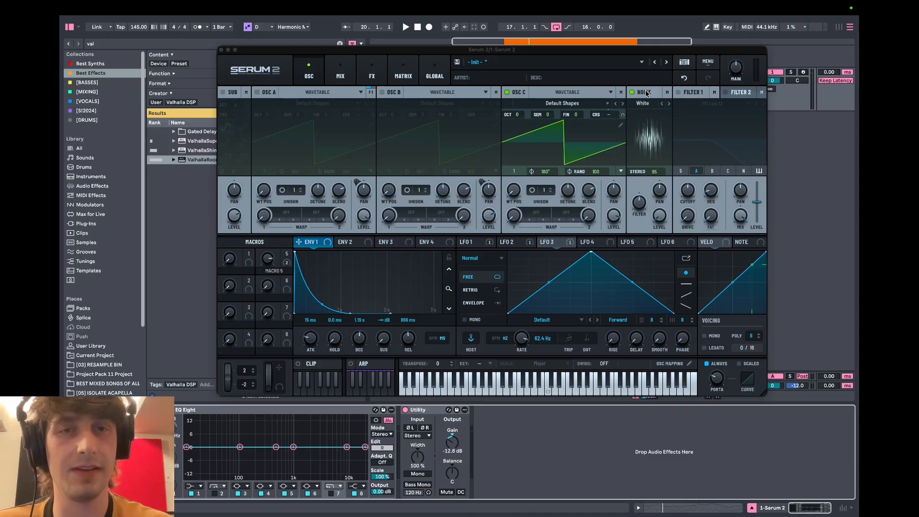
# Route the noise oscillator and oscillator C through Filter 1 and play the sound.
pyautogui.moveTo(647, 94); pyautogui.dragTo(669, 97)
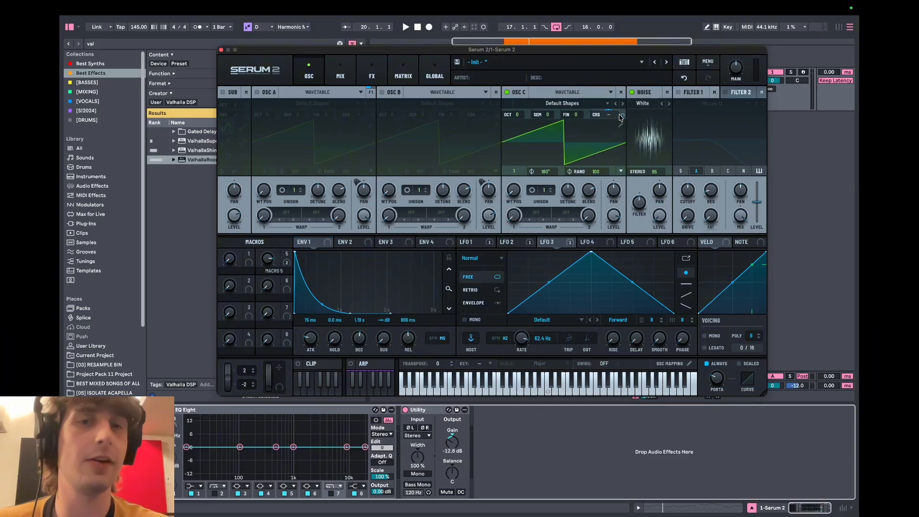
pyautogui.moveTo(623, 115); pyautogui.dragTo(620, 127)
pyautogui.press('space')
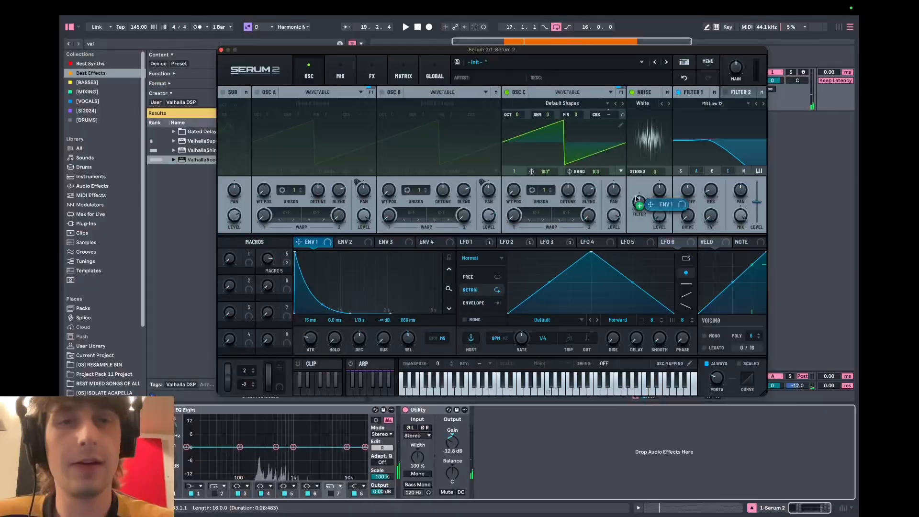
# Assign ENV 1 to Filter 1's cutoff with a 68% modulation amount and play the result.
pyautogui.moveTo(628, 203); pyautogui.dragTo(681, 184)
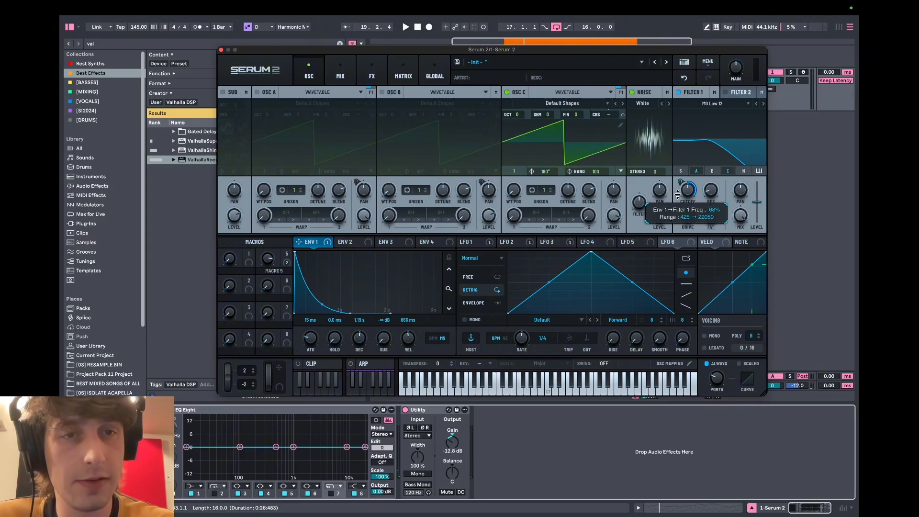
pyautogui.press('space')
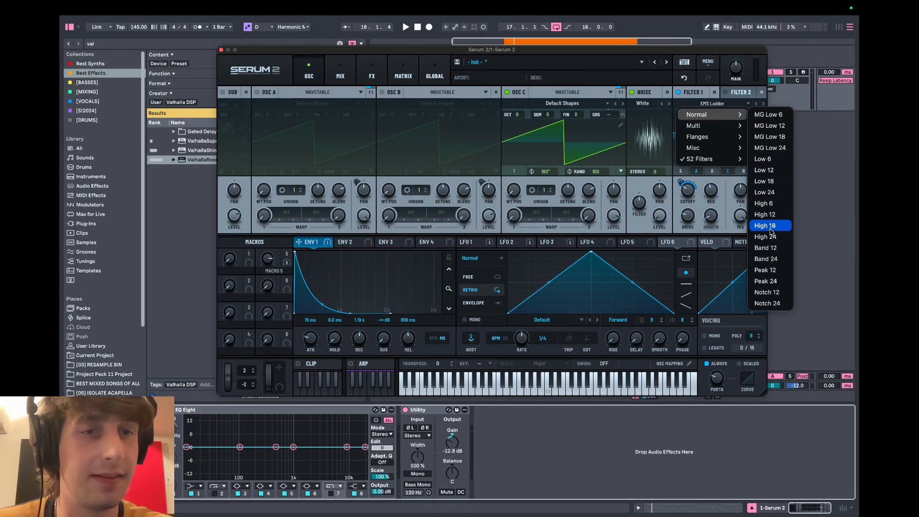
# Keep the EMS Ladder type for Filter 1, lower its resonance and play the sound.
pyautogui.click(730, 101)
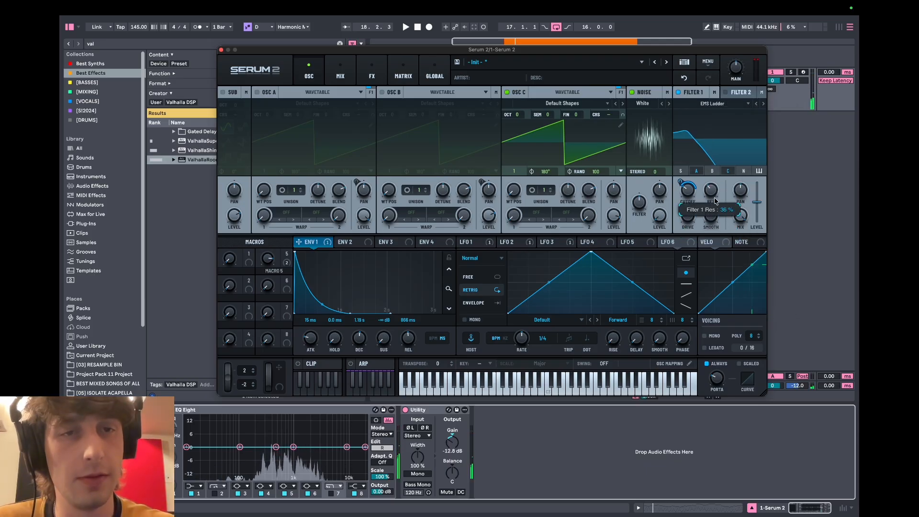
pyautogui.moveTo(715, 201); pyautogui.dragTo(714, 217)
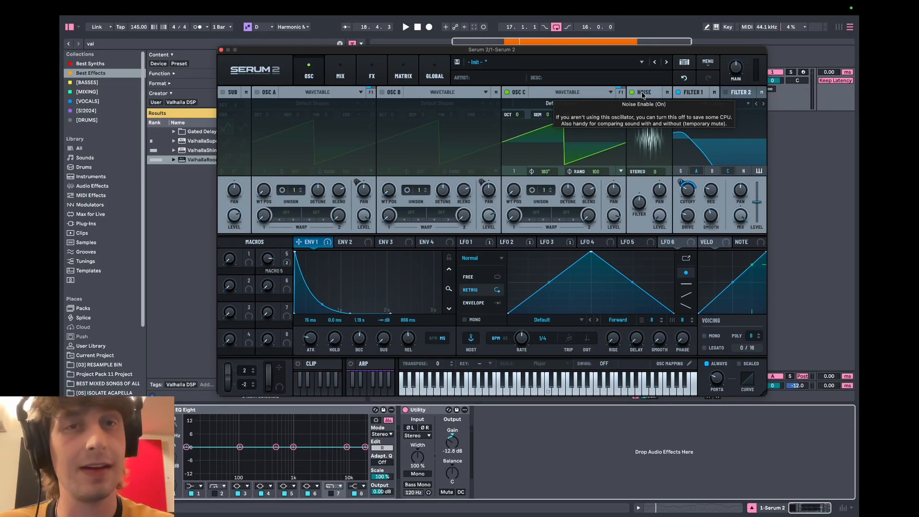
pyautogui.moveTo(643, 96); pyautogui.dragTo(703, 149)
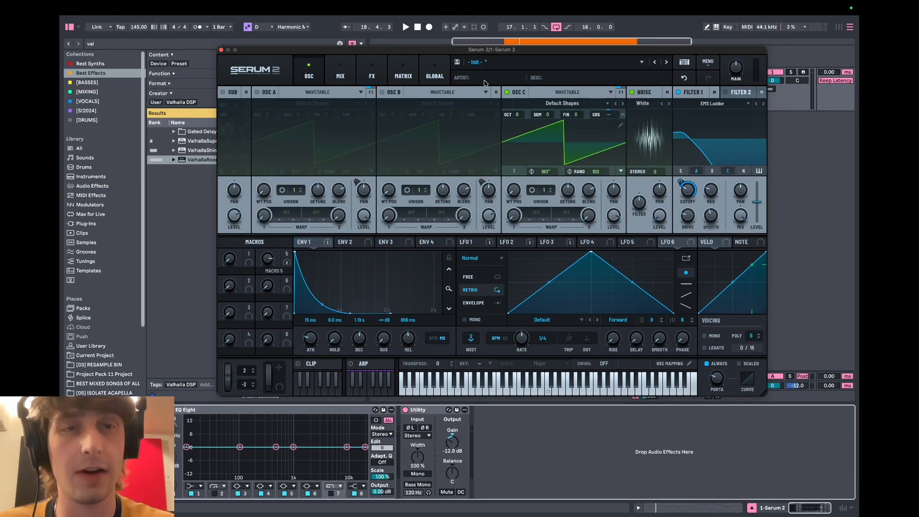
pyautogui.press('space')
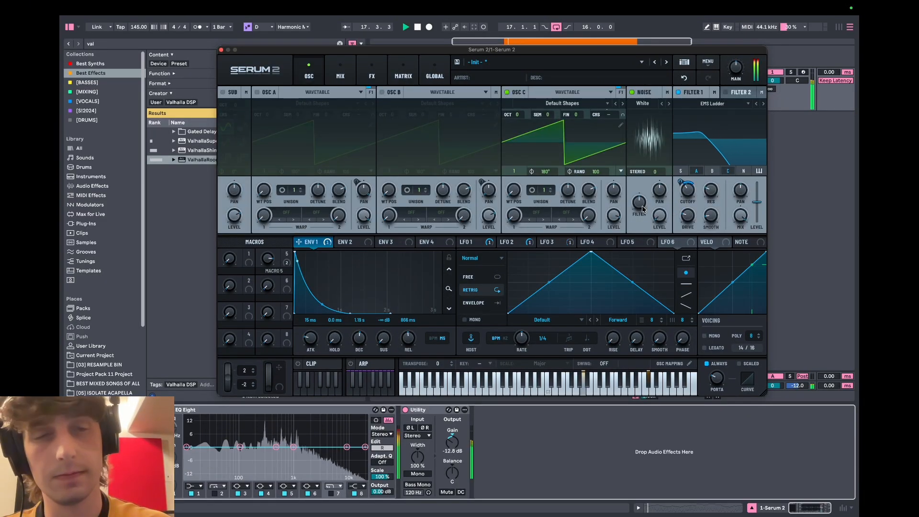
# Raise the noise oscillator's level and adjust the Tube warp amount on oscillator C during playback.
pyautogui.moveTo(661, 219); pyautogui.dragTo(660, 202)
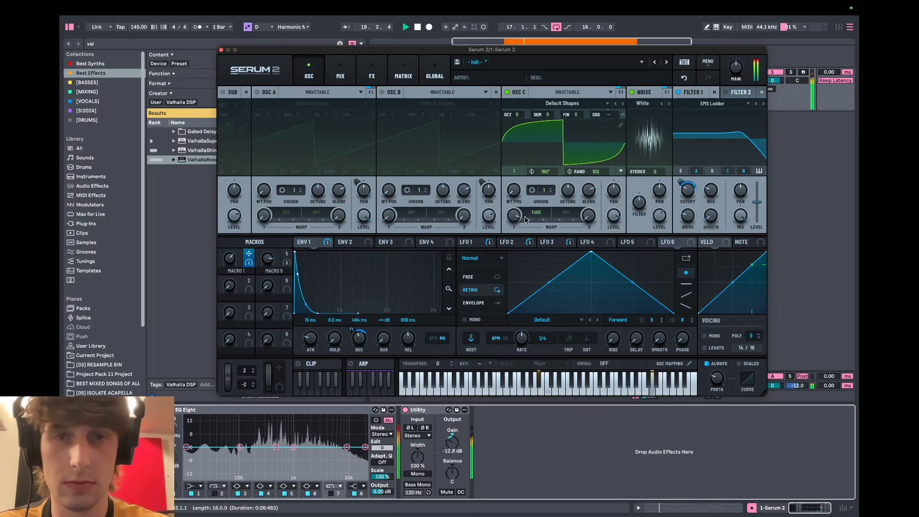
pyautogui.moveTo(512, 243); pyautogui.dragTo(517, 205)
pyautogui.press('space')
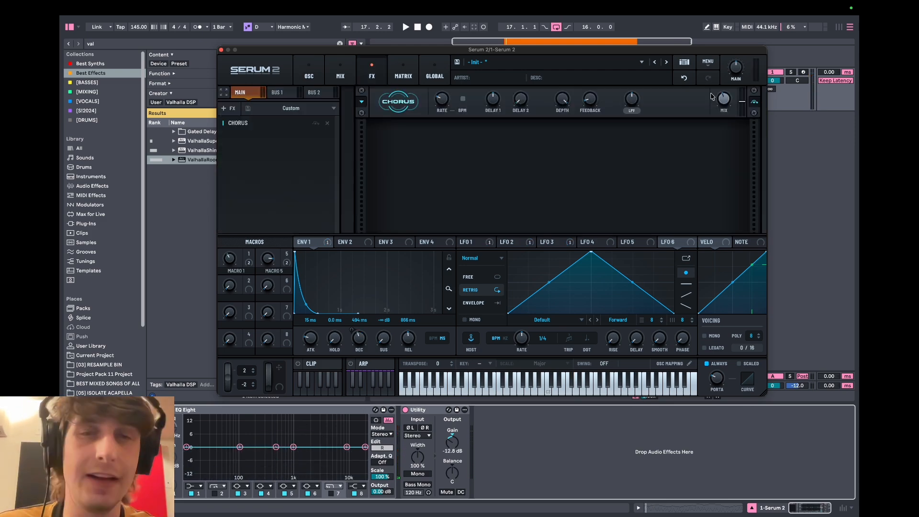
# Adjust the Chorus mix during playback and set a multiband Compressor to a -11.7 dB threshold and 3.0 gain.
pyautogui.press('space')
pyautogui.moveTo(725, 103); pyautogui.dragTo(725, 79)
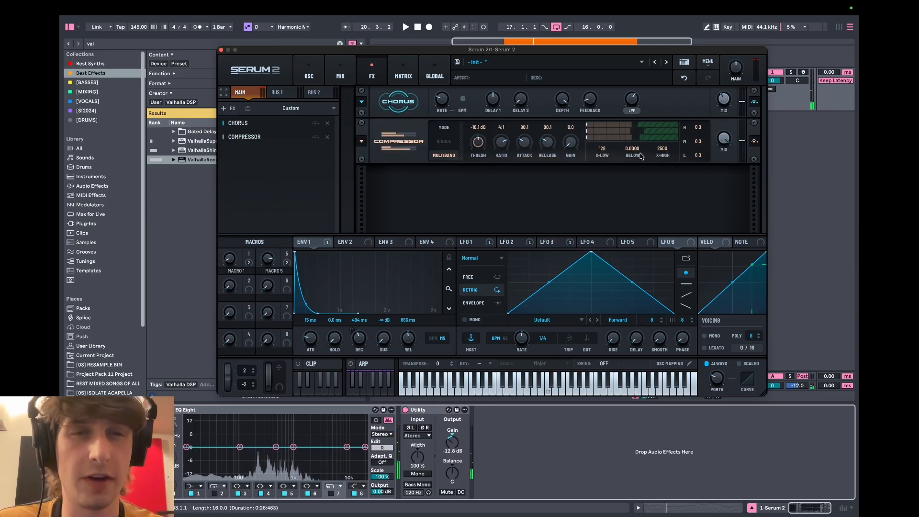
pyautogui.moveTo(478, 144); pyautogui.dragTo(478, 138)
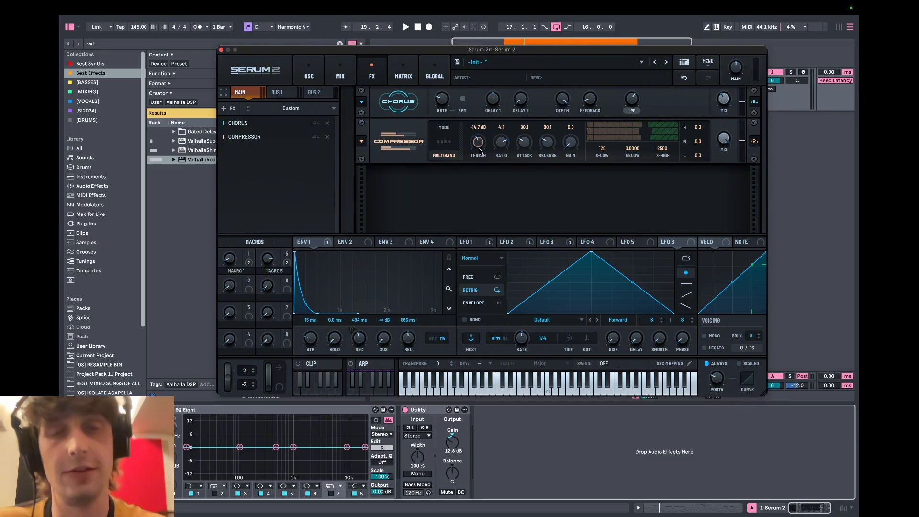
pyautogui.press('space')
pyautogui.moveTo(480, 148); pyautogui.dragTo(478, 156)
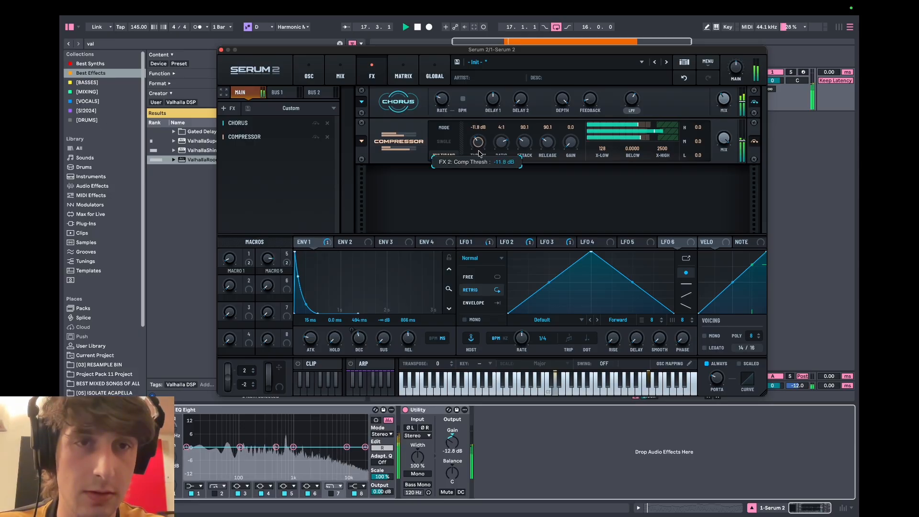
pyautogui.moveTo(570, 144); pyautogui.dragTo(572, 124)
pyautogui.moveTo(480, 141); pyautogui.dragTo(481, 143)
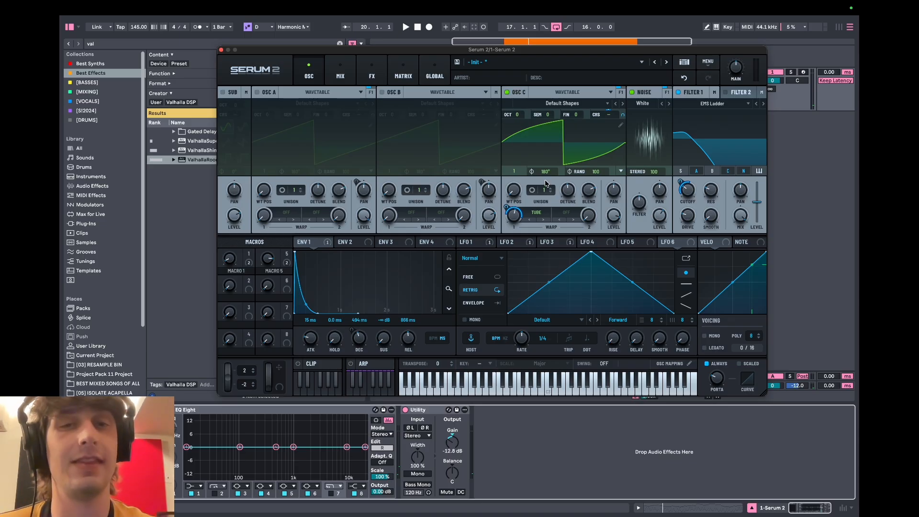
# Add a Hyper/Dimension effect after the Compressor and adjust its Dimension mix during playback.
pyautogui.moveTo(544, 190); pyautogui.dragTo(545, 237)
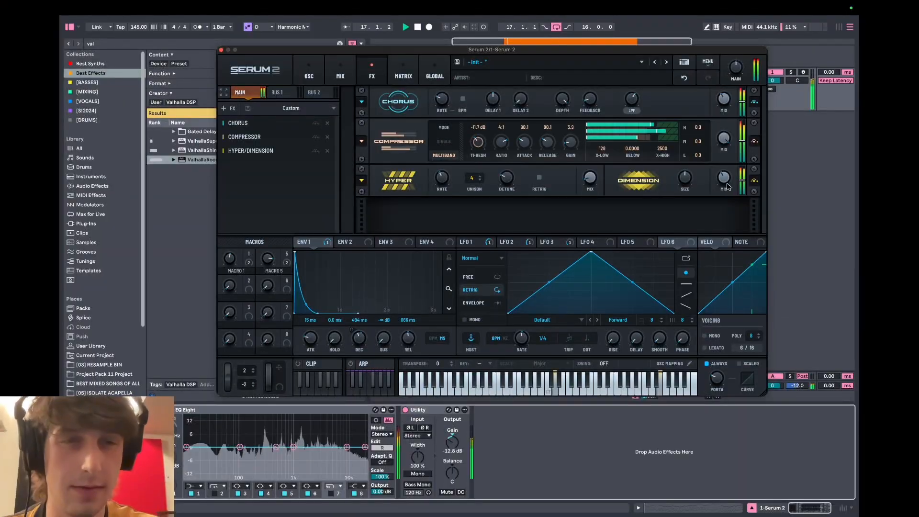
pyautogui.moveTo(727, 185); pyautogui.dragTo(722, 196)
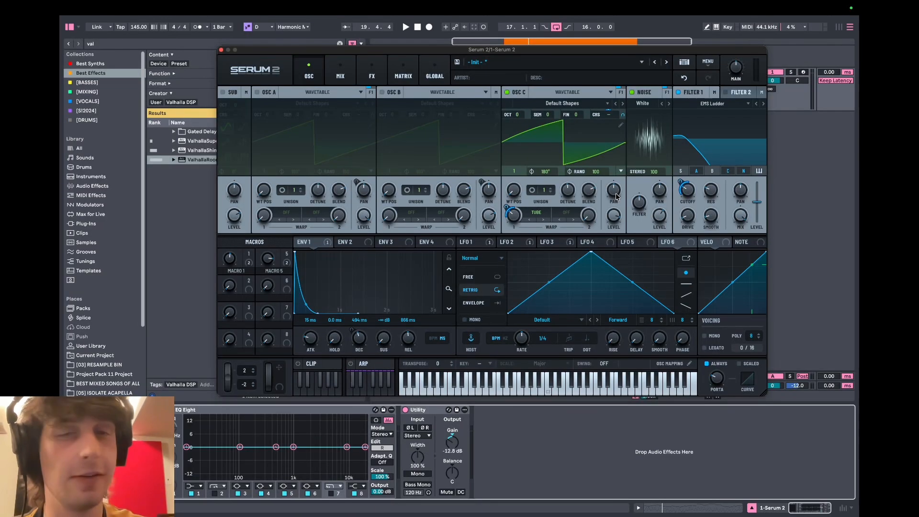
# Assign NoteOn Rand (Discrete) to oscillator C's pan at a 100% amount and play the result.
pyautogui.rightClick(617, 197)
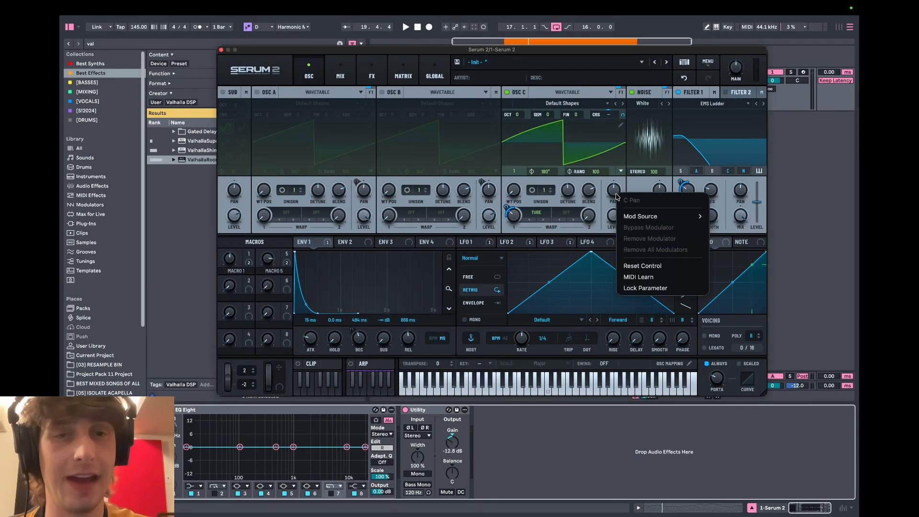
pyautogui.moveTo(689, 216)
pyautogui.moveTo(740, 238)
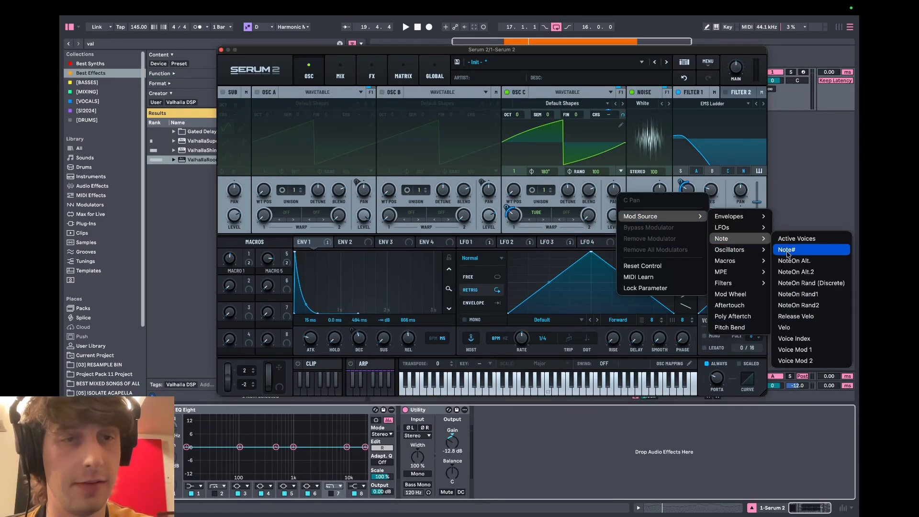
pyautogui.click(804, 280)
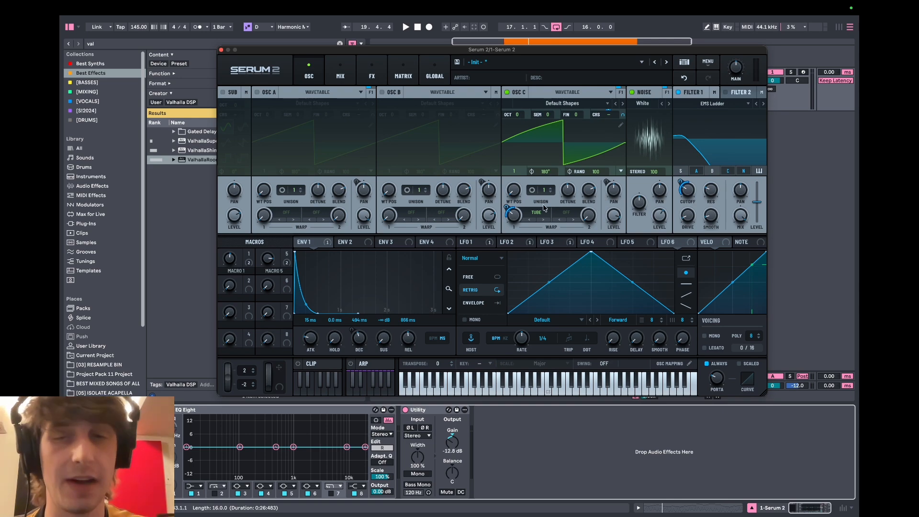
pyautogui.click(410, 79)
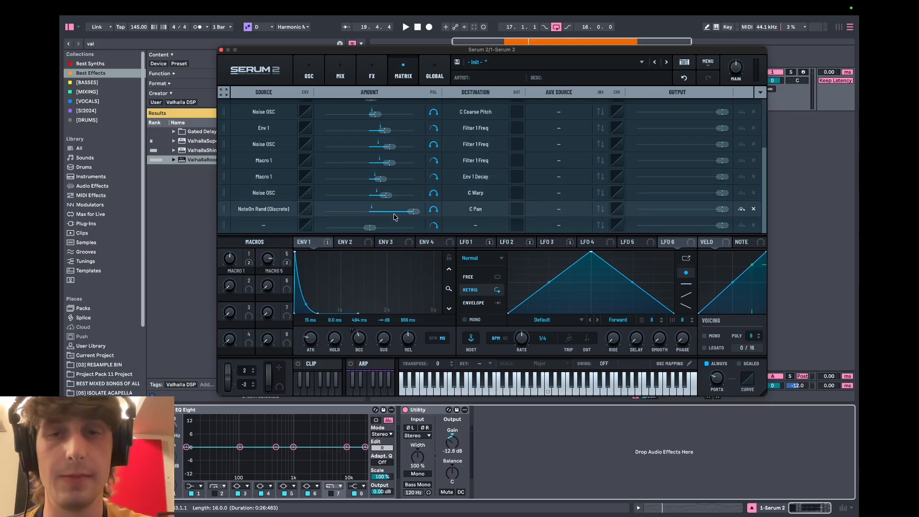
pyautogui.press('space')
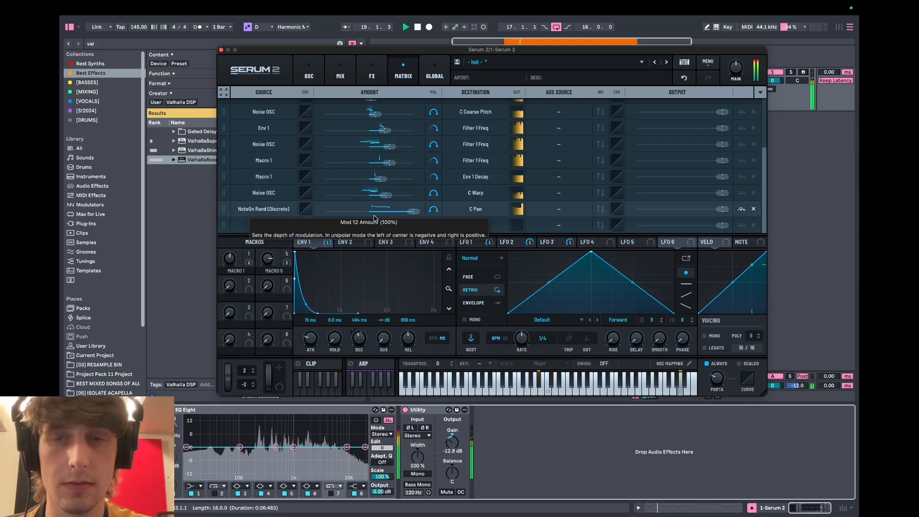
pyautogui.press('space')
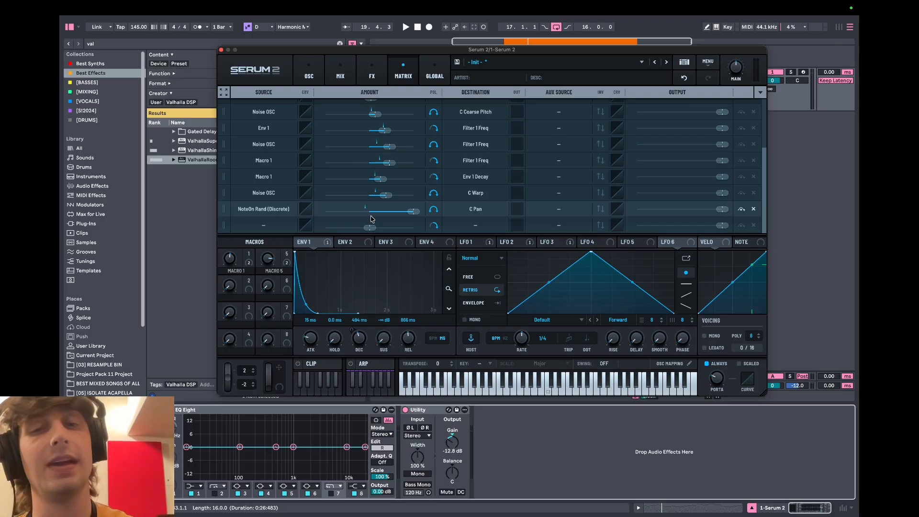
pyautogui.press('space')
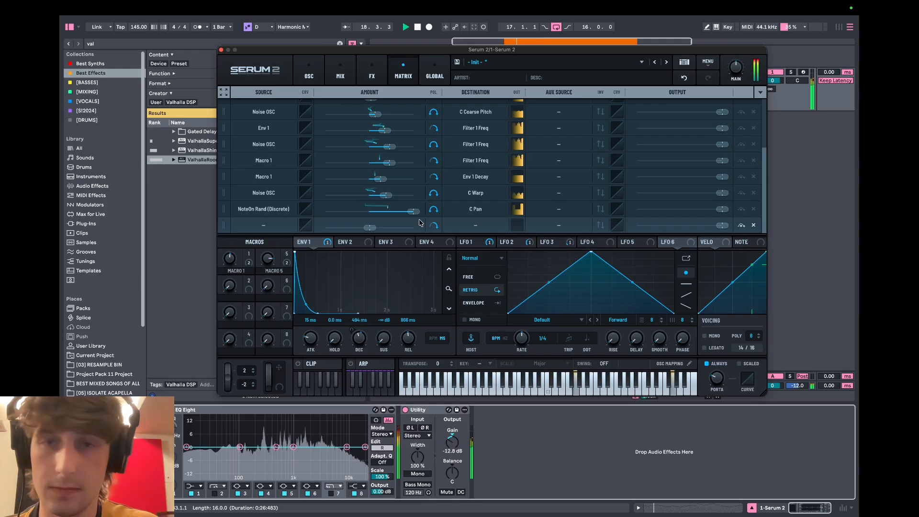
# Assign NoteOn Rand (Discrete) to oscillator C's wavetable position and adjust the modulation amount while playing.
pyautogui.click(309, 72)
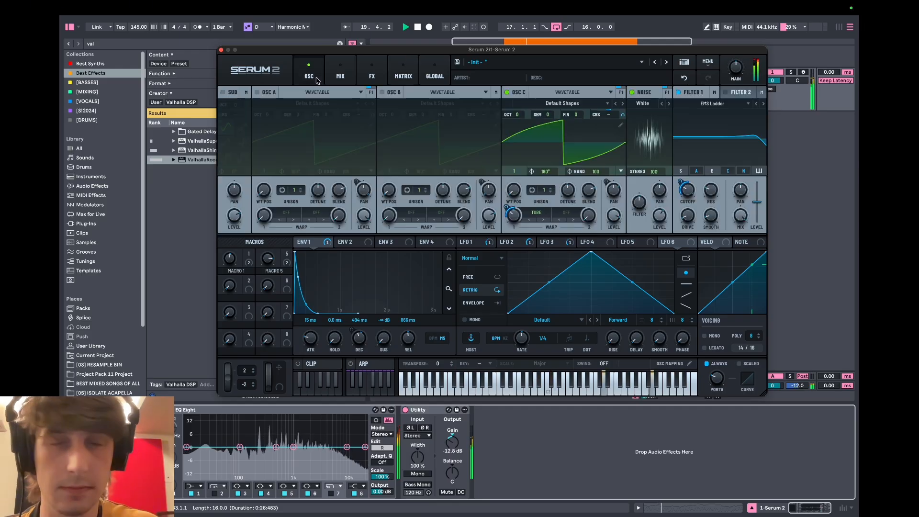
pyautogui.rightClick(514, 190)
pyautogui.moveTo(558, 222)
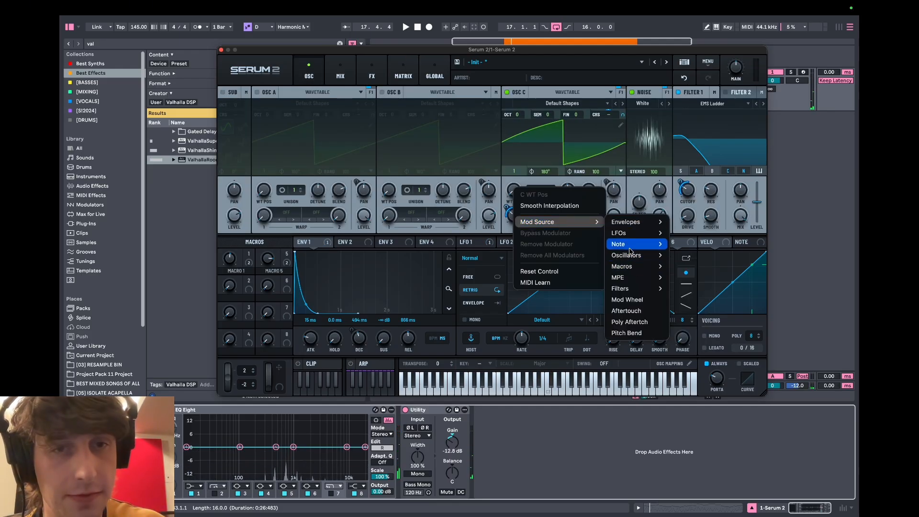
pyautogui.moveTo(630, 250)
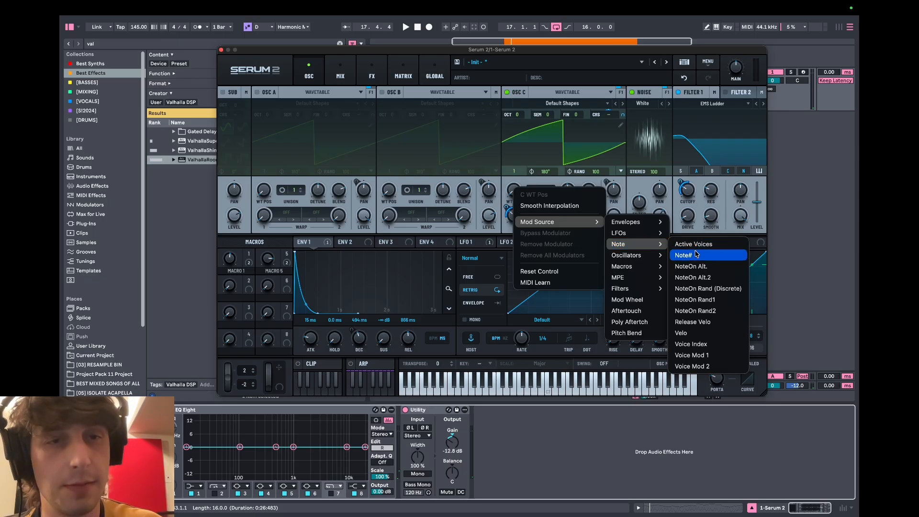
pyautogui.click(700, 287)
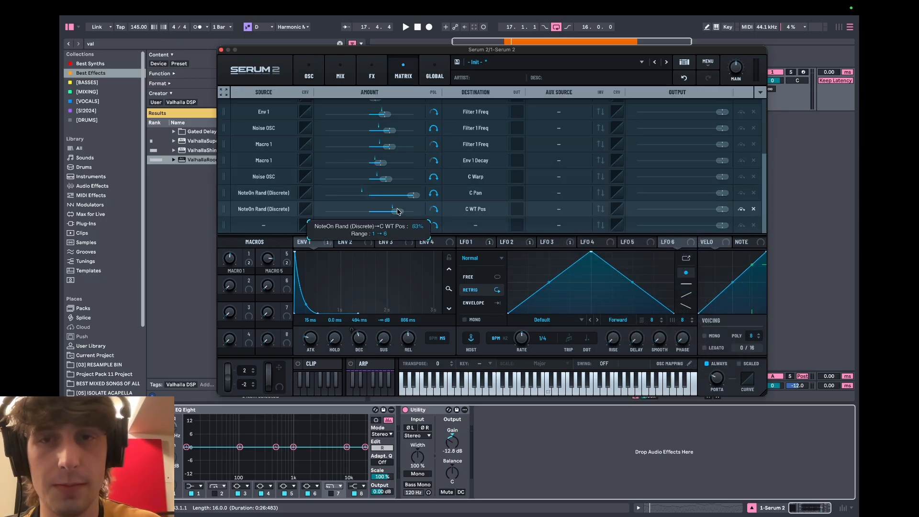
pyautogui.click(315, 76)
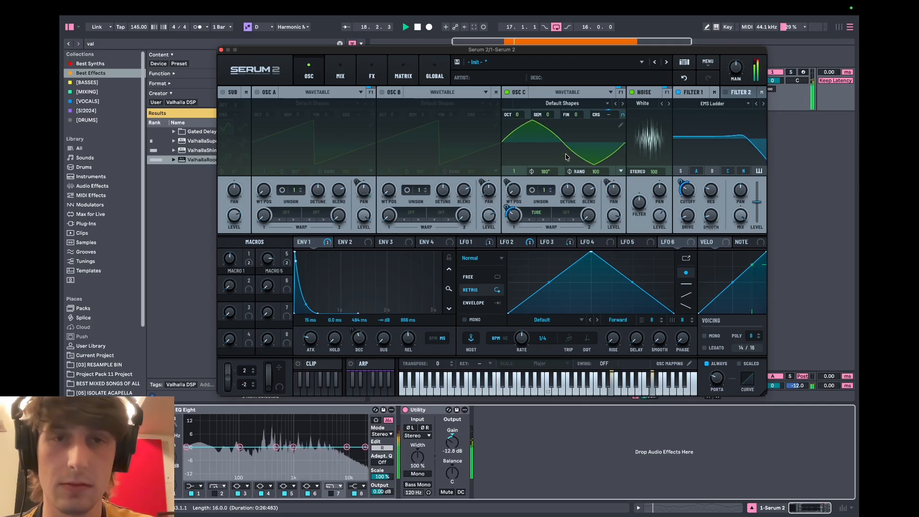
pyautogui.click(403, 69)
# Assign NoteOn Rand (Discrete) to the noise oscillator's pitch and reduce the modulation amount while playing.
pyautogui.click(309, 72)
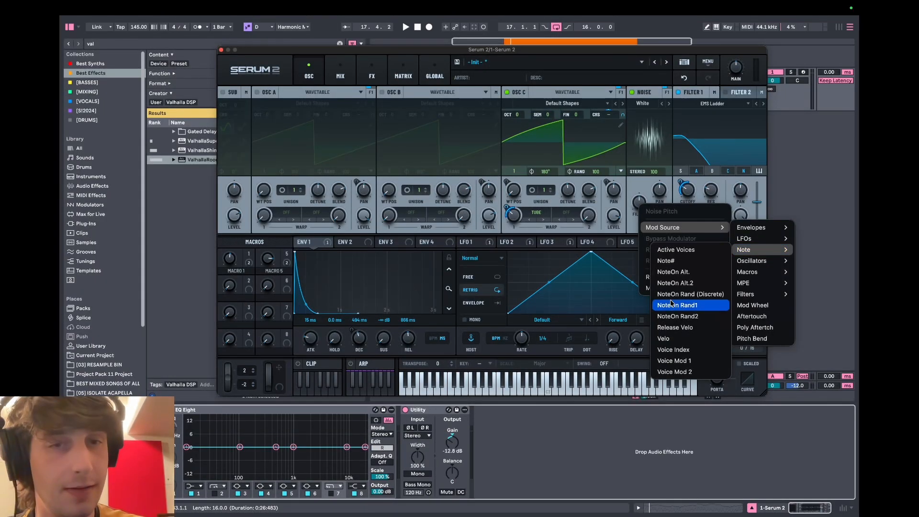
pyautogui.click(676, 305)
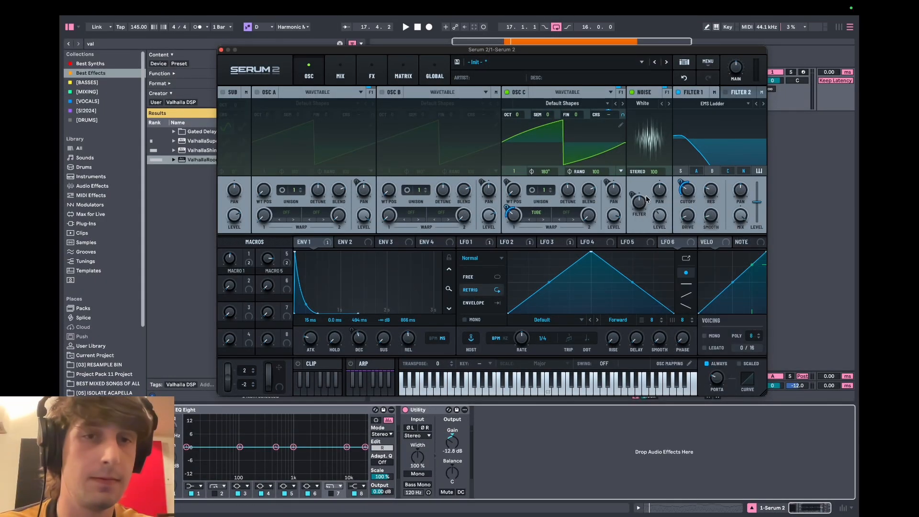
pyautogui.click(376, 67)
pyautogui.click(399, 67)
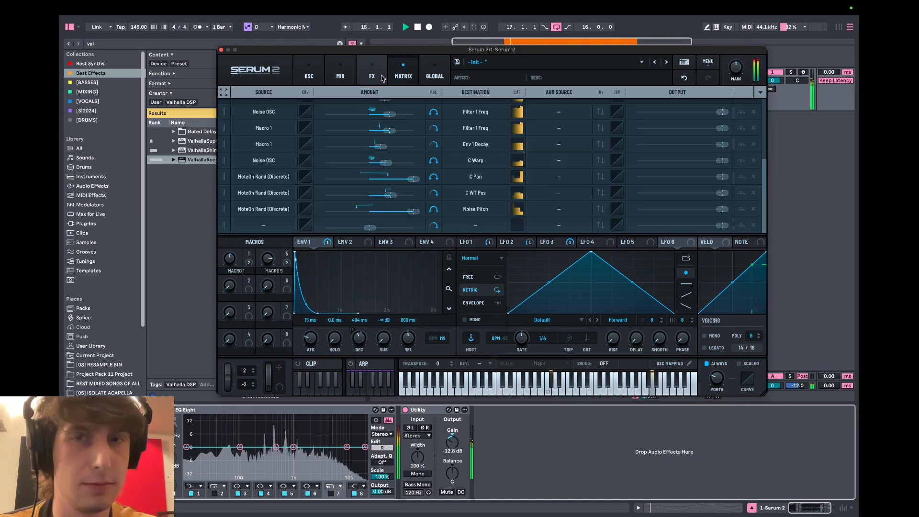
pyautogui.click(377, 68)
pyautogui.click(397, 68)
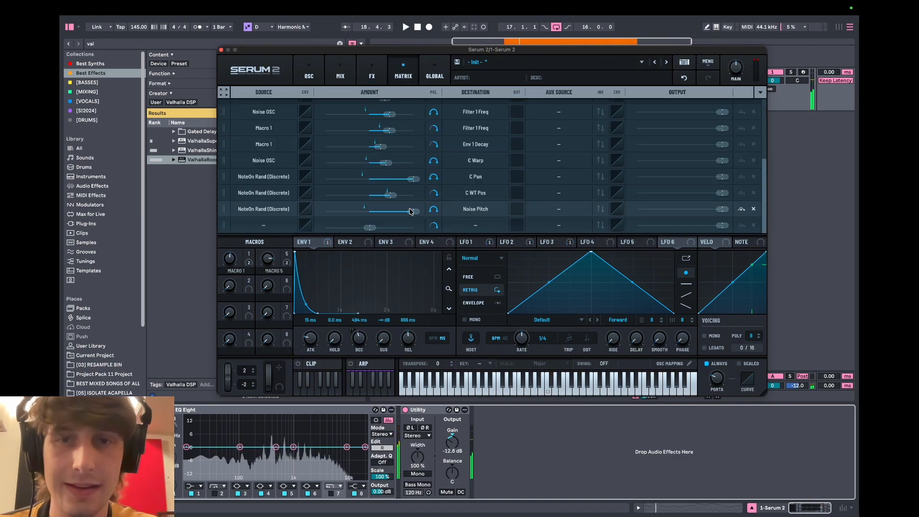
pyautogui.moveTo(412, 211); pyautogui.dragTo(409, 210)
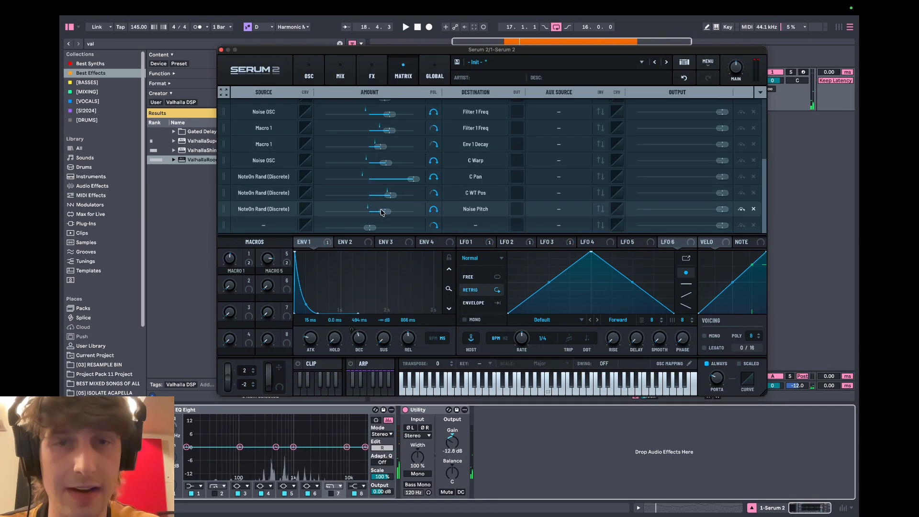
pyautogui.press('space')
pyautogui.moveTo(385, 212); pyautogui.dragTo(378, 213)
pyautogui.click(309, 72)
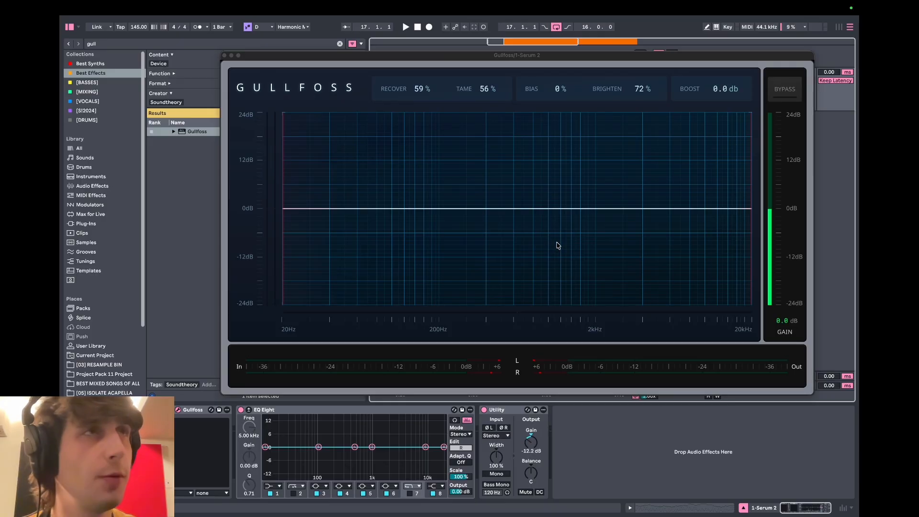
# Close the Gullfoss window, narrow the arrangement grid to 1/2 and add a Macro 1 automation point at bar 17.
pyautogui.click(224, 56)
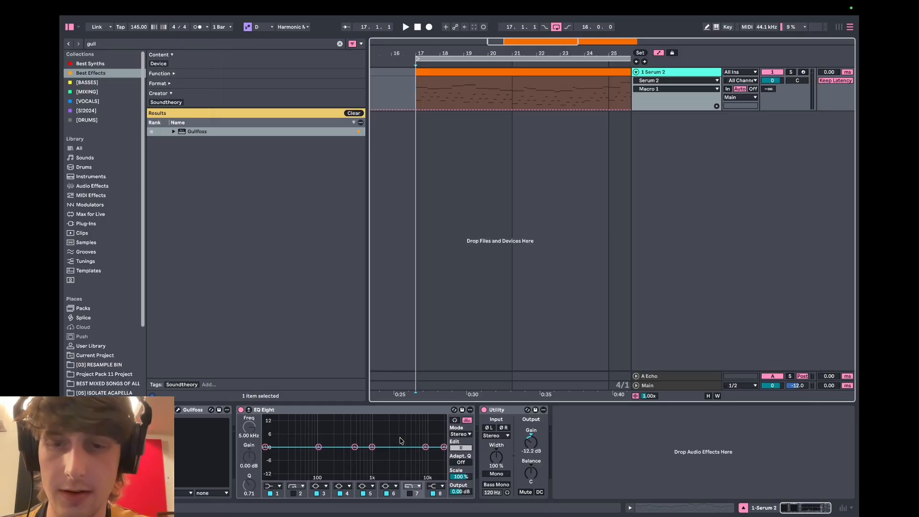
pyautogui.press('super+1')
pyautogui.press('space')
pyautogui.press('super+1')
pyautogui.click(417, 110)
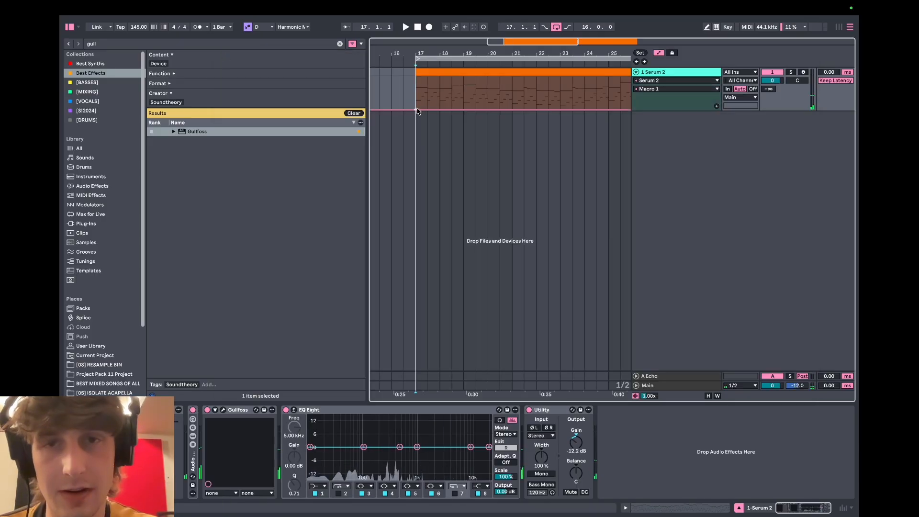
pyautogui.press('space')
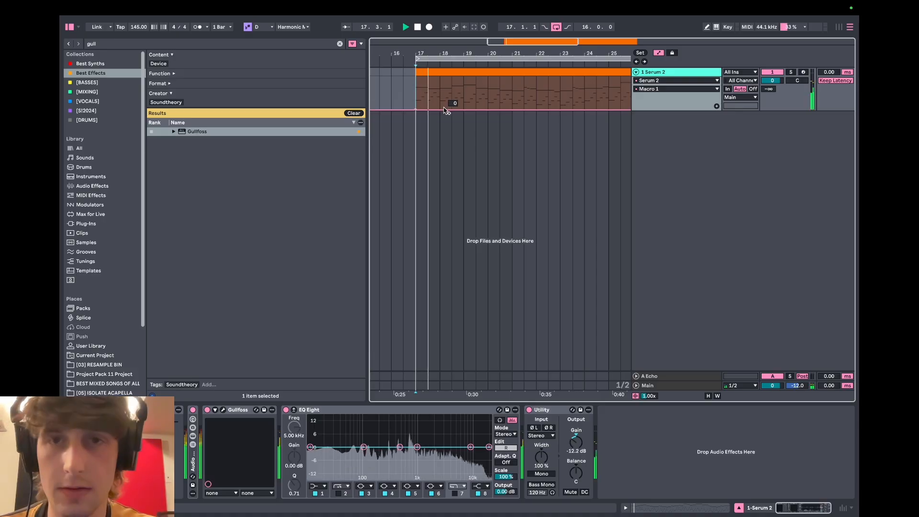
# Shape the Macro 1 automation into a ramp rising from 0 across bar 17 and dropping back at bar 18.
pyautogui.moveTo(439, 109)
pyautogui.mouseDown()
pyautogui.moveTo(440, 84)
pyautogui.moveTo(422, 72)
pyautogui.moveTo(443, 122)
pyautogui.mouseUp()
pyautogui.press('space')
pyautogui.press('space')
pyautogui.scroll(5, 441, 84)
pyautogui.press('space')
pyautogui.press('space')
pyautogui.scroll(-6, 443, 122)
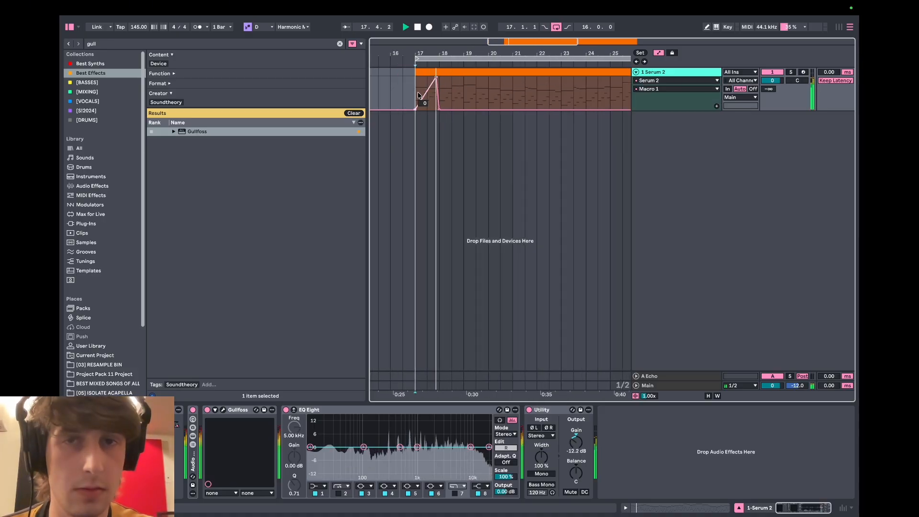
# Select the one-bar Macro 1 automation ramp at bar 17 and duplicate it repeatedly over the following bars.
pyautogui.moveTo(417, 93); pyautogui.dragTo(440, 93)
pyautogui.hotkey('ctrl', 'd')
pyautogui.hotkey('ctrl', 'd')
pyautogui.hotkey('ctrl', 'd')
pyautogui.hotkey('ctrl', 'd')
pyautogui.hotkey('ctrl', 'd')
pyautogui.hotkey('ctrl', 'd')
pyautogui.hotkey('ctrl', 'd')
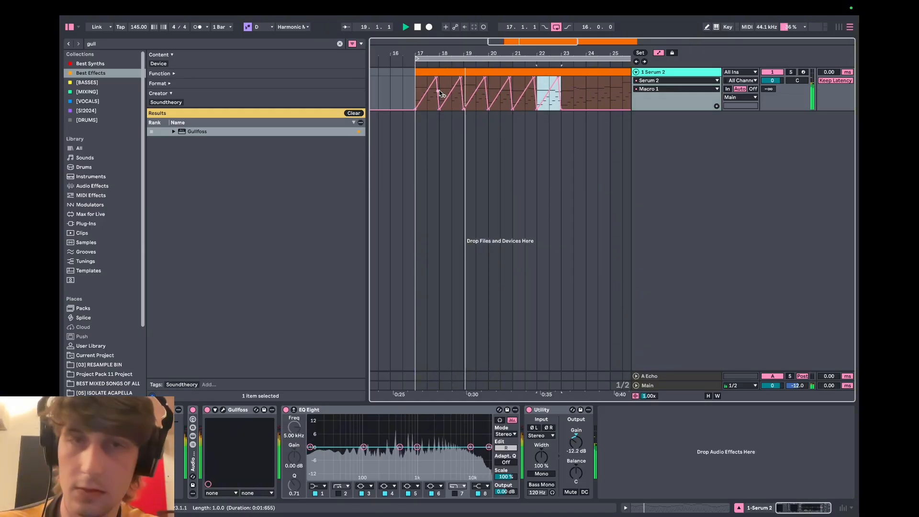
# Keep duplicating the one-bar Macro 1 ramp until the ramps fill the clip up to bar 33.
pyautogui.hotkey('ctrl', 'd')
pyautogui.hotkey('ctrl', 'd')
pyautogui.hotkey('ctrl', 'd')
pyautogui.hotkey('ctrl', 'd')
pyautogui.hotkey('ctrl', 'd')
pyautogui.hotkey('ctrl', 'd')
pyautogui.hotkey('ctrl', 'd')
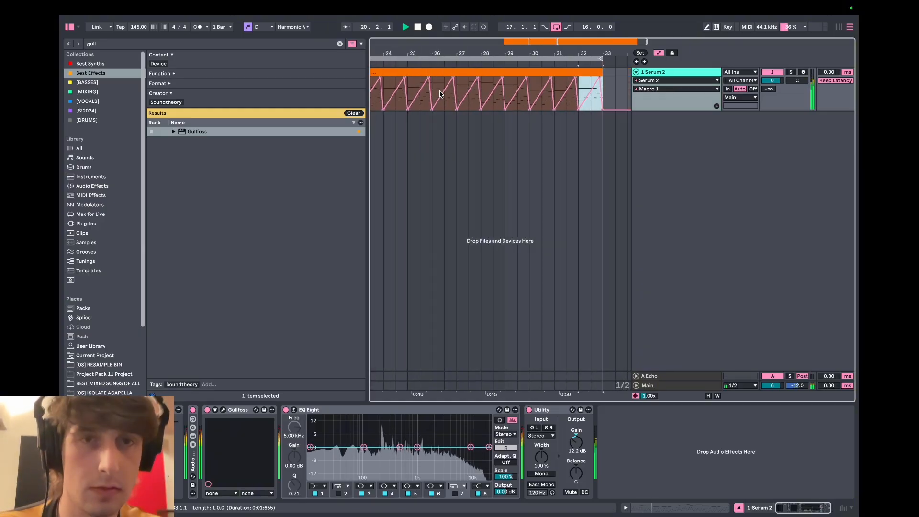
pyautogui.scroll(-5, 440, 93)
pyautogui.scroll(4, 441, 90)
# Select the Macro 1 automation across bars 17–33, scale down its start so the ramp peaks grow toward bar 33, and play it.
pyautogui.click(452, 72)
pyautogui.scroll(-5, 460, 86)
pyautogui.press('space')
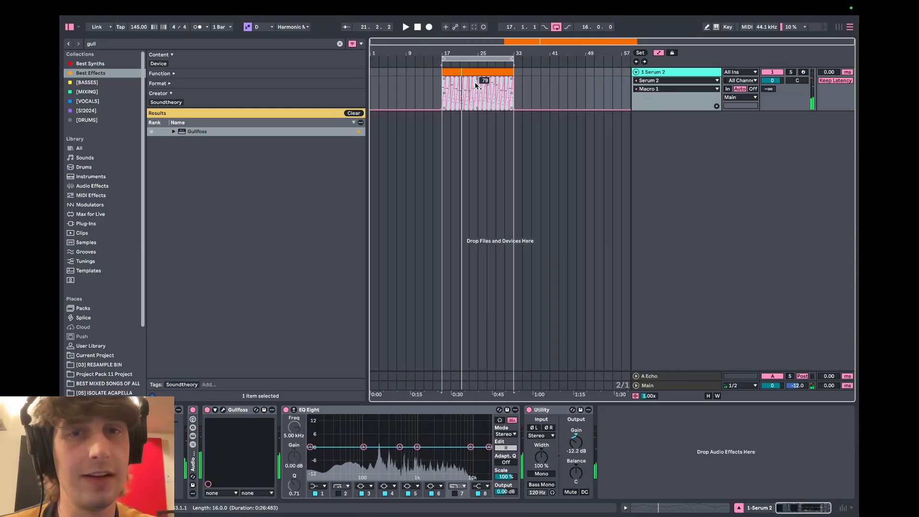
pyautogui.scroll(5, 431, 89)
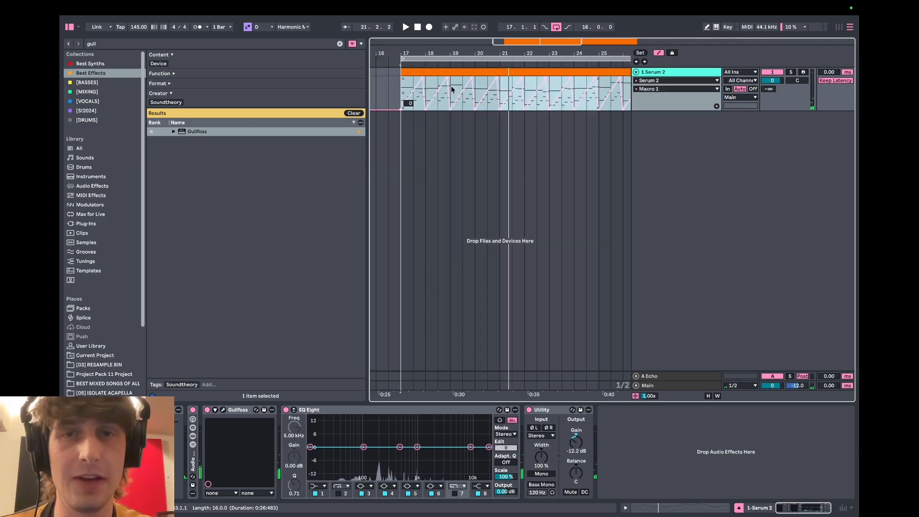
pyautogui.click(403, 77)
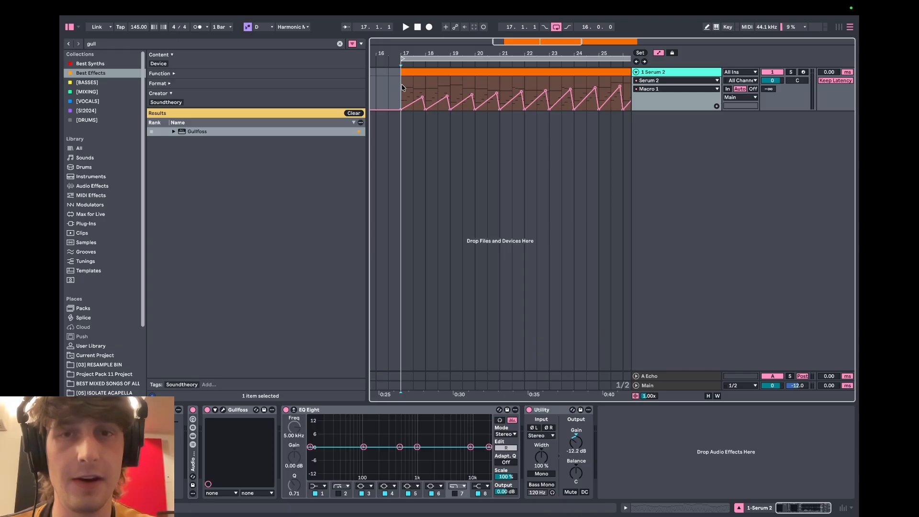
pyautogui.scroll(-3, 401, 92)
pyautogui.moveTo(402, 92); pyautogui.dragTo(589, 91)
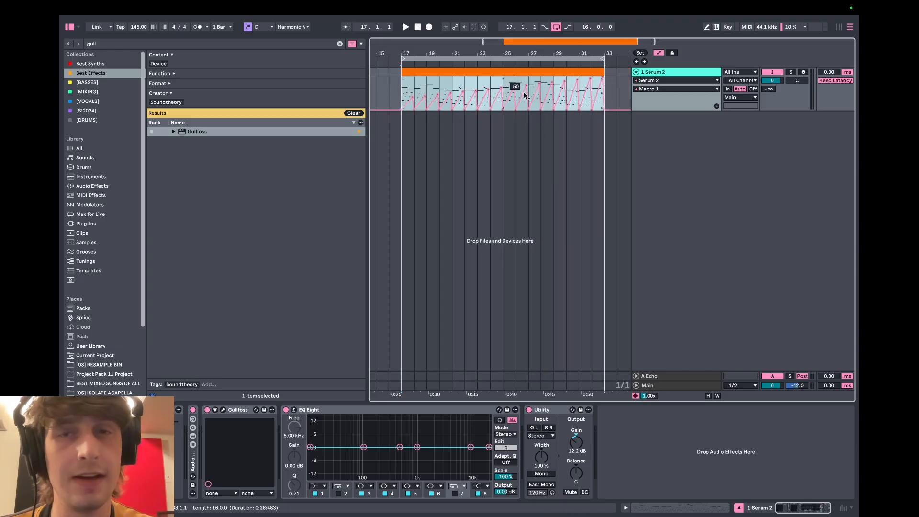
pyautogui.moveTo(406, 83); pyautogui.dragTo(418, 88)
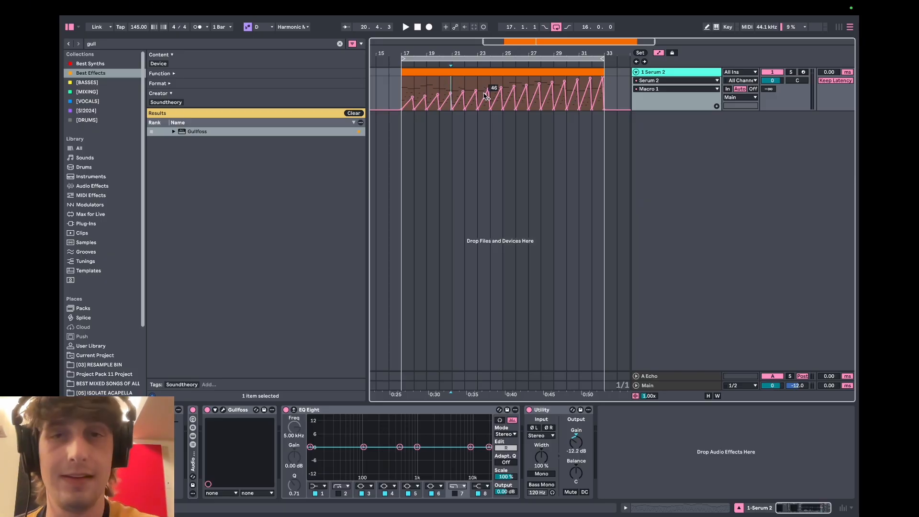
pyautogui.click(407, 88)
pyautogui.press('space')
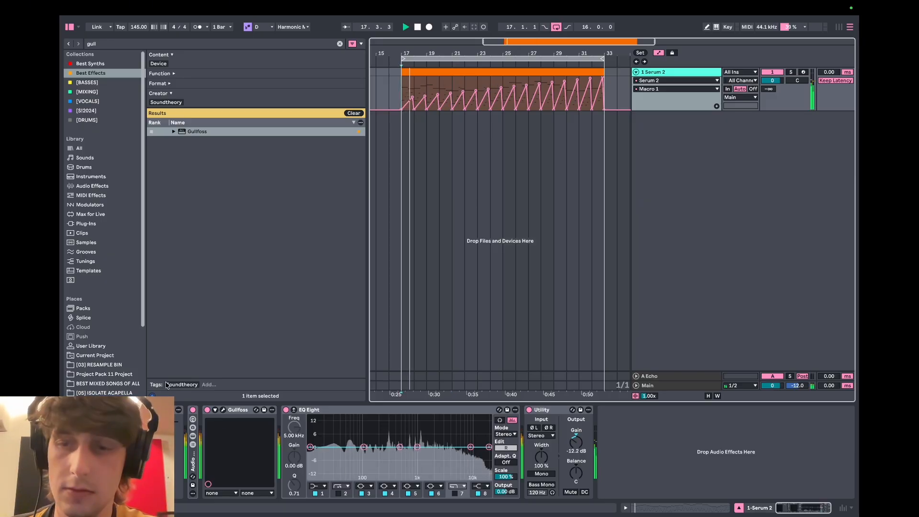
# Lower Serum 2's noise level to about 5% and raise the delay/Valhalla chain's volume to -0.6 dB in the effect rack.
pyautogui.press('super+alt+p')
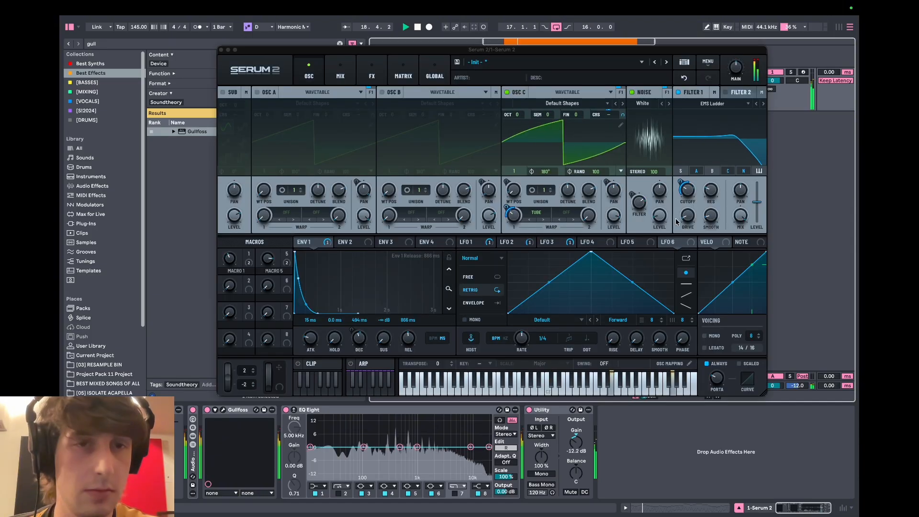
pyautogui.moveTo(660, 216); pyautogui.dragTo(661, 243)
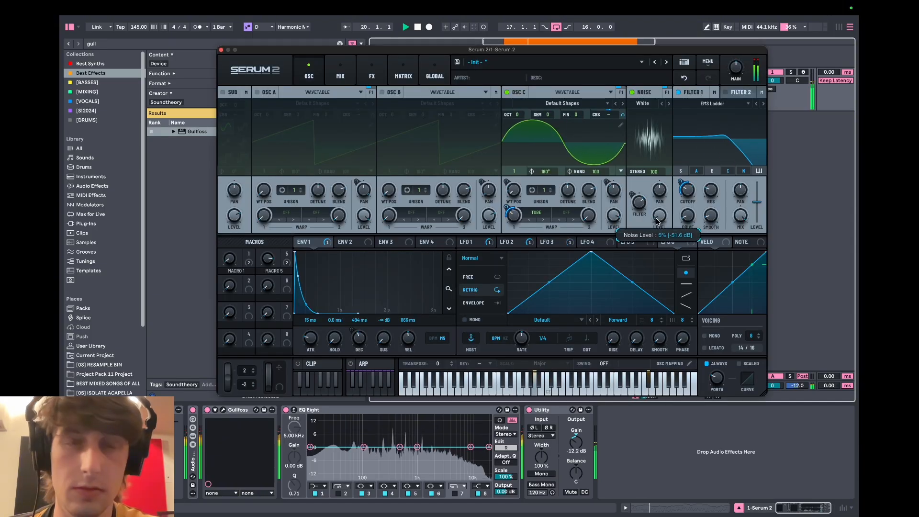
pyautogui.click(403, 76)
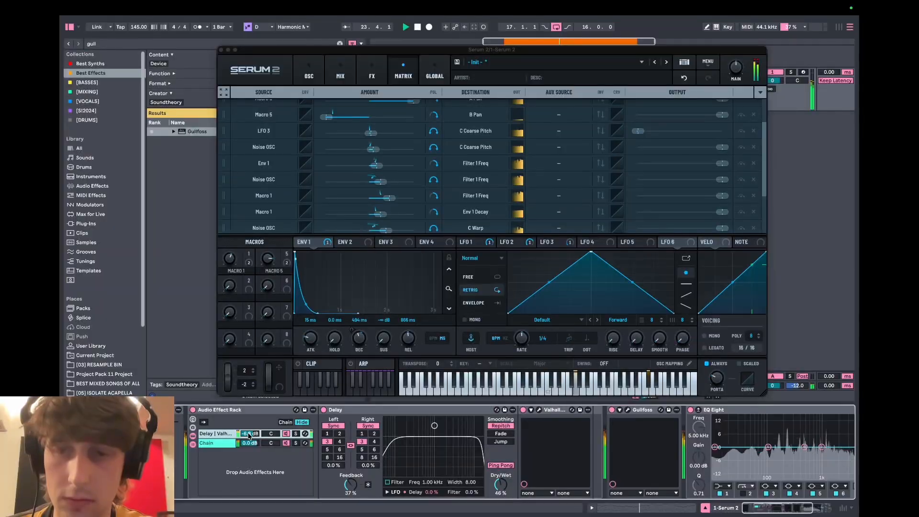
pyautogui.moveTo(248, 436); pyautogui.dragTo(255, 427)
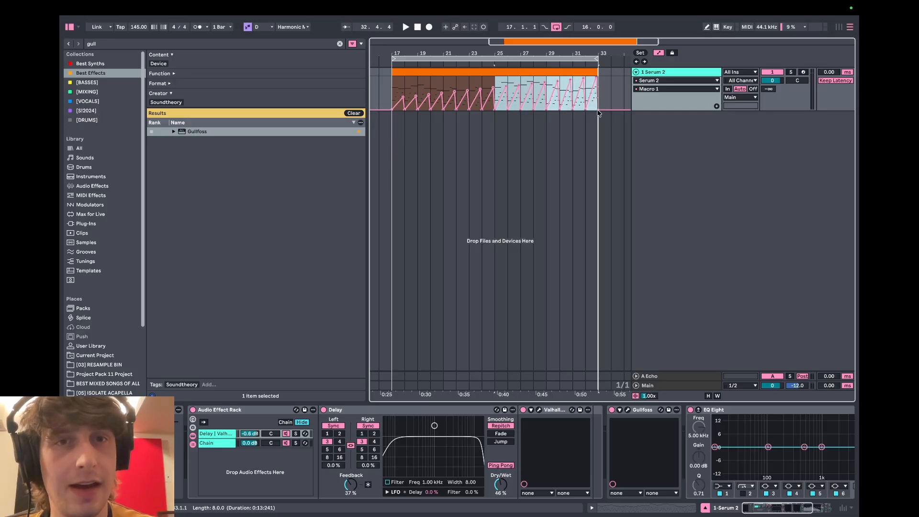
# Skew the Macro 1 automation over bars 25–33 so the ramps' low points rise gradually, and play it from bar 29.
pyautogui.moveTo(595, 107); pyautogui.dragTo(596, 99)
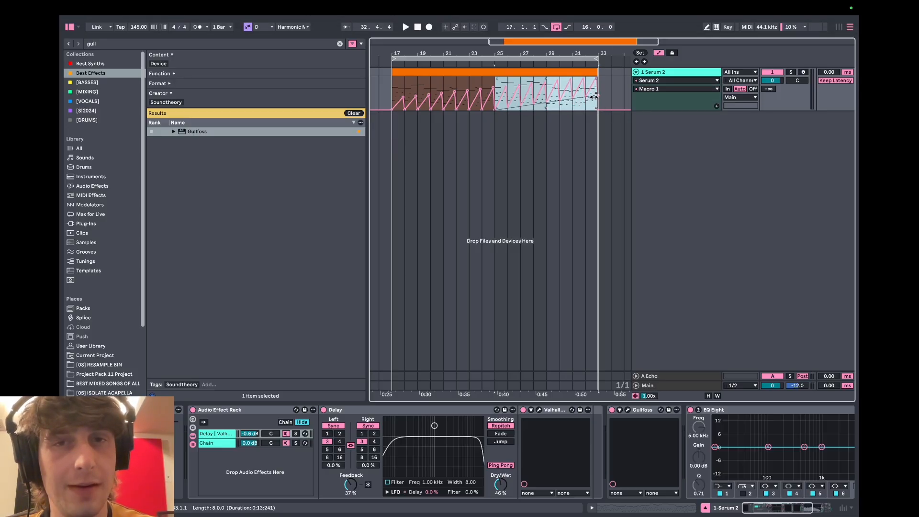
pyautogui.click(589, 118)
pyautogui.click(546, 111)
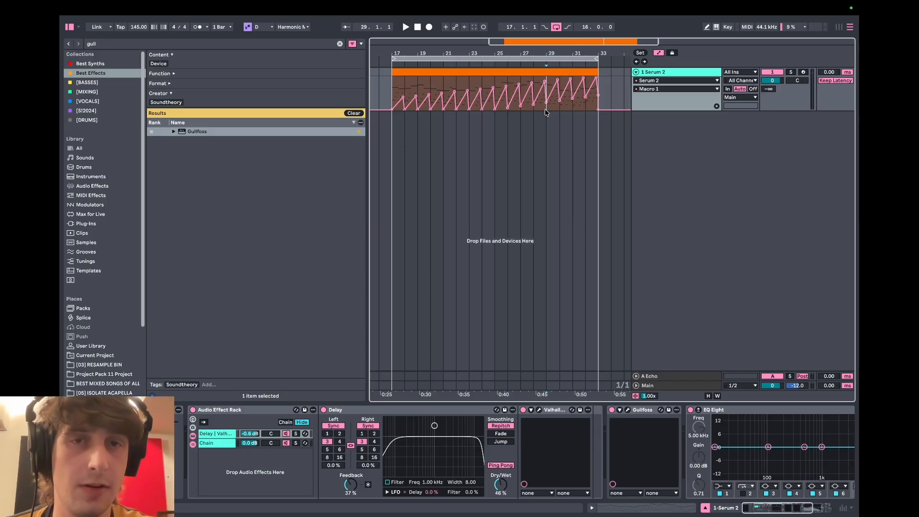
pyautogui.press('space')
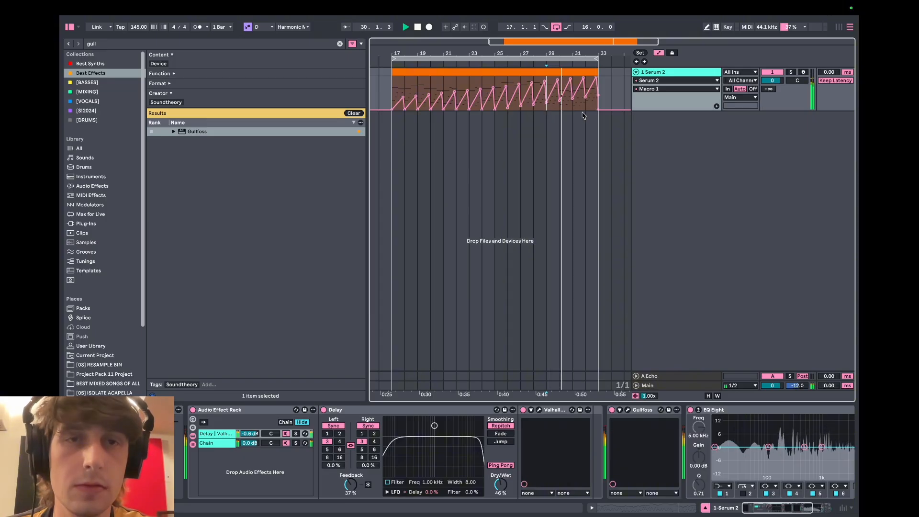
pyautogui.moveTo(561, 96); pyautogui.dragTo(587, 110)
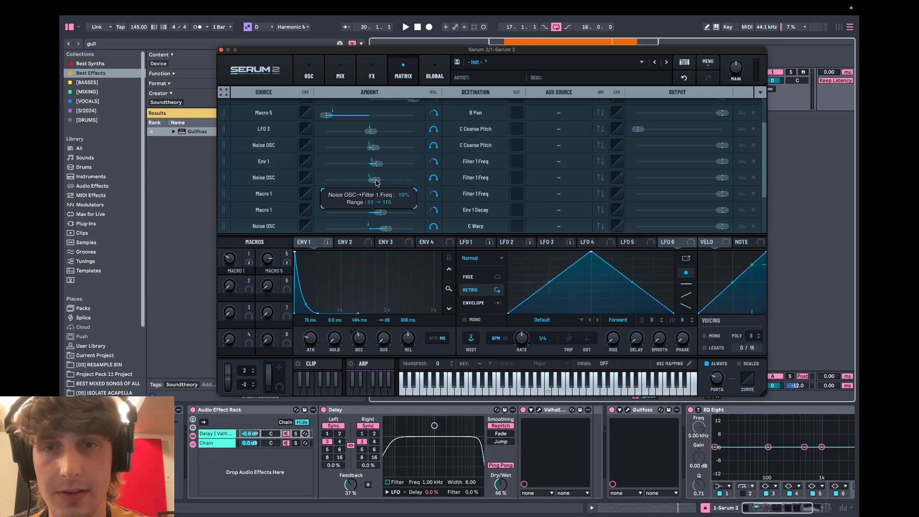
# Add a Filter effect to Serum 2's main effects chain and return to the oscillator page.
pyautogui.click(371, 72)
pyautogui.click(229, 108)
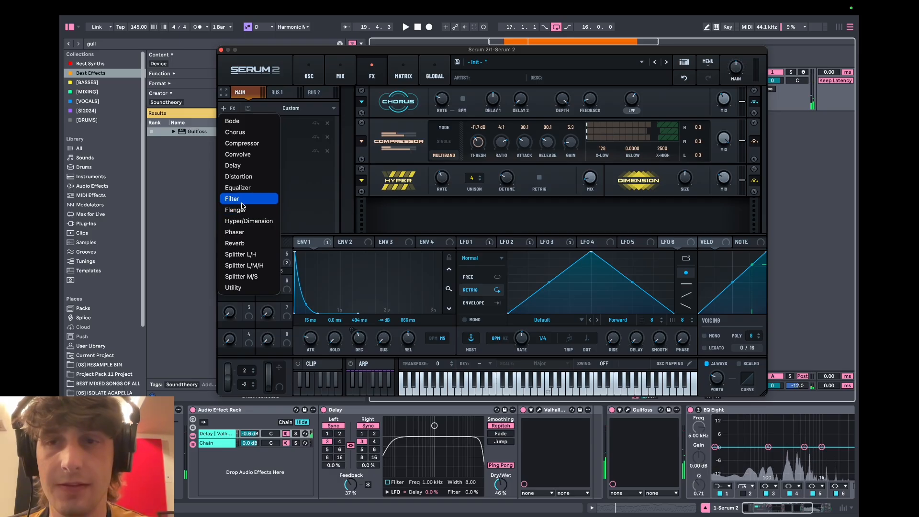
pyautogui.click(237, 199)
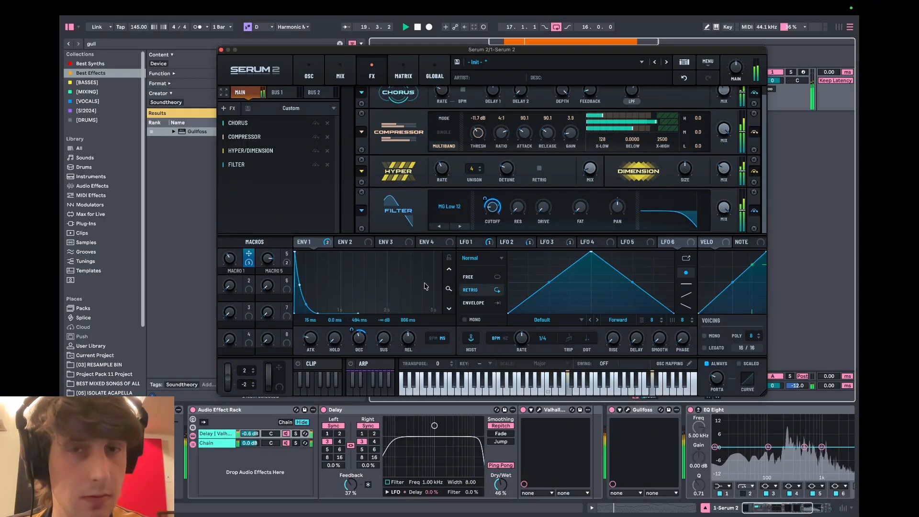
pyautogui.click(309, 71)
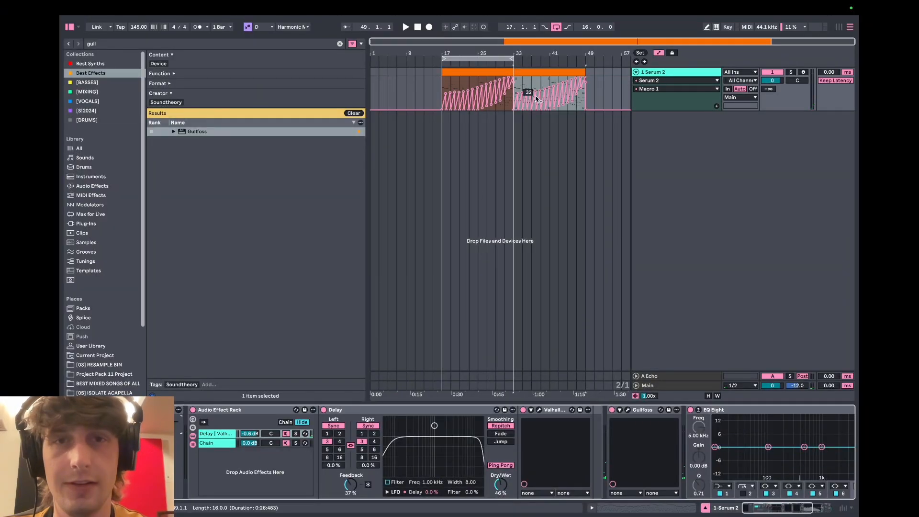
# Delete the Macro 1 automation from bar 33 to bar 51.
pyautogui.moveTo(596, 97); pyautogui.dragTo(514, 106)
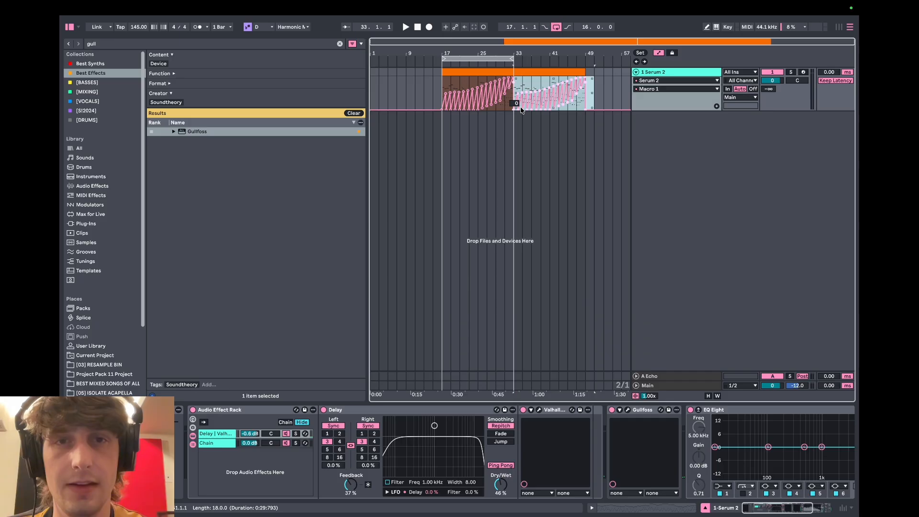
pyautogui.press('Delete')
pyautogui.click(523, 101)
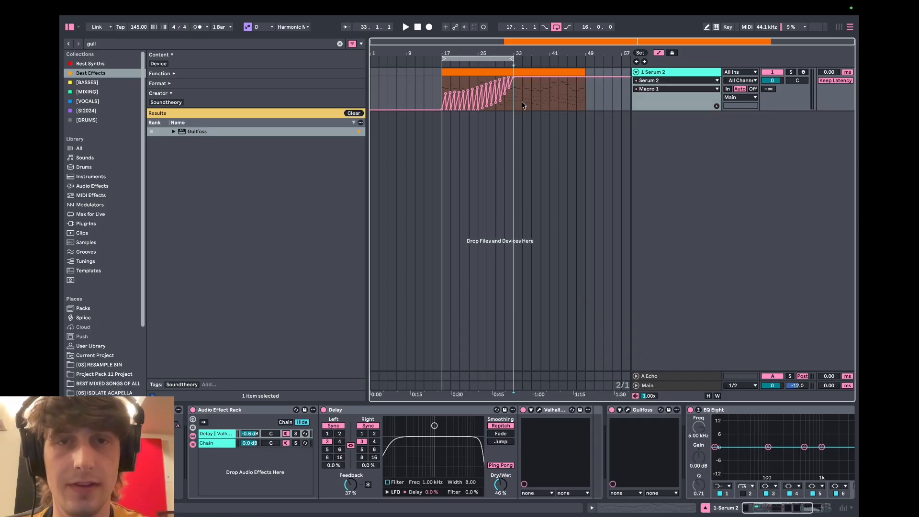
# Turn off the arrangement loop and play through the transition at bar 33.
pyautogui.scroll(5, 517, 106)
pyautogui.press('super+l')
pyautogui.press('space')
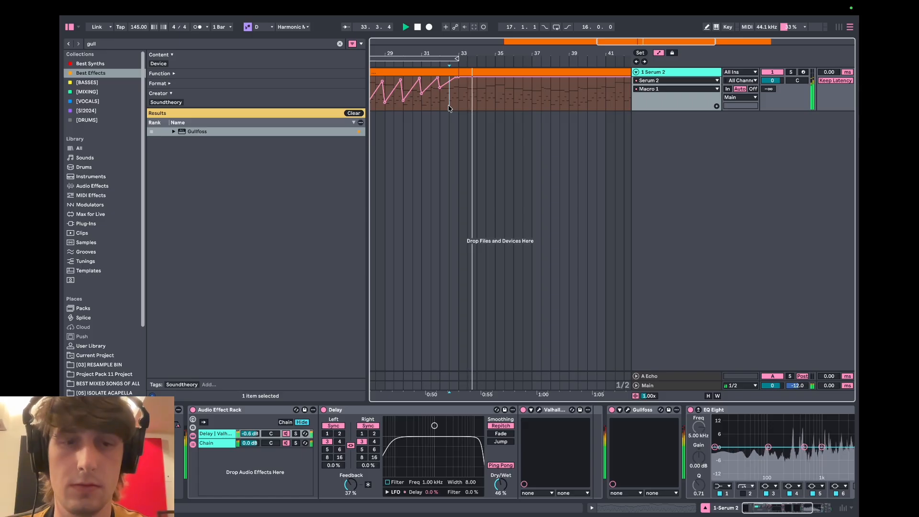
pyautogui.scroll(-5, 461, 104)
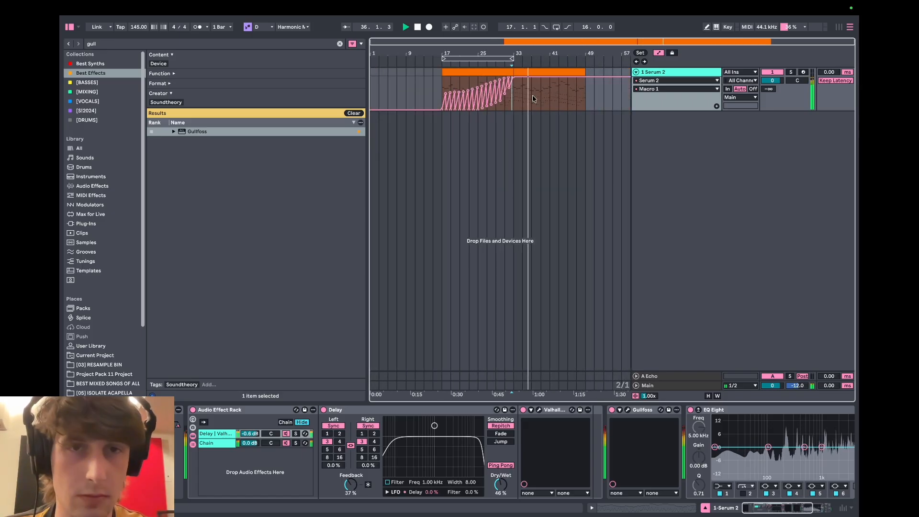
pyautogui.scroll(5, 520, 96)
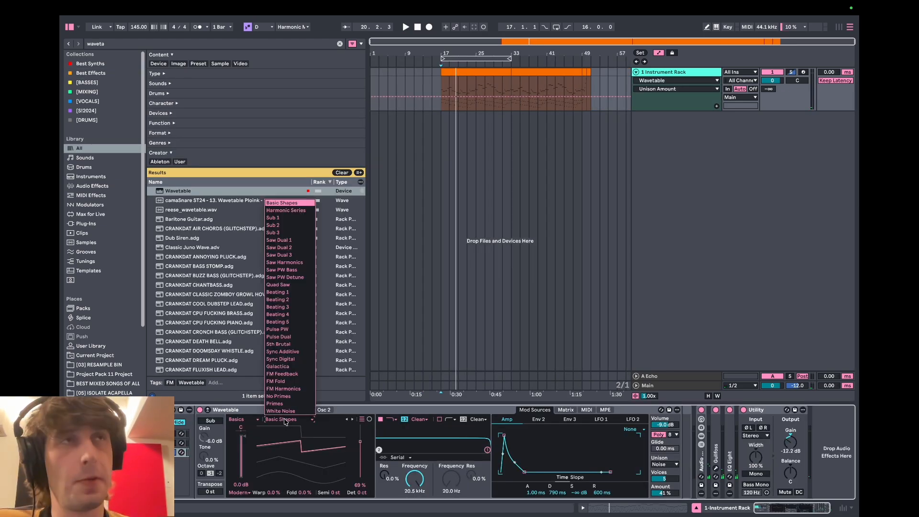
# Set Wavetable's oscillator 1 to White Noise, search the browser for "env" and add Envelope Follower after Wavetable.
pyautogui.click(280, 412)
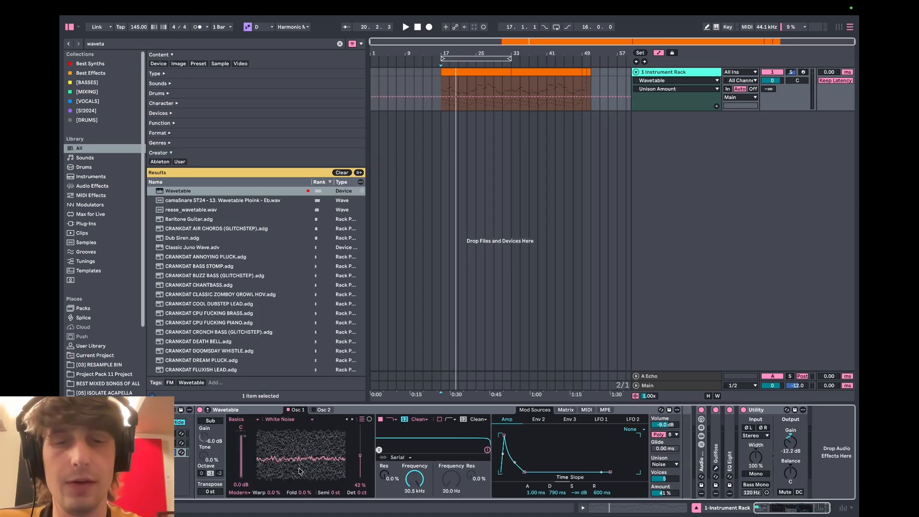
pyautogui.click(339, 44)
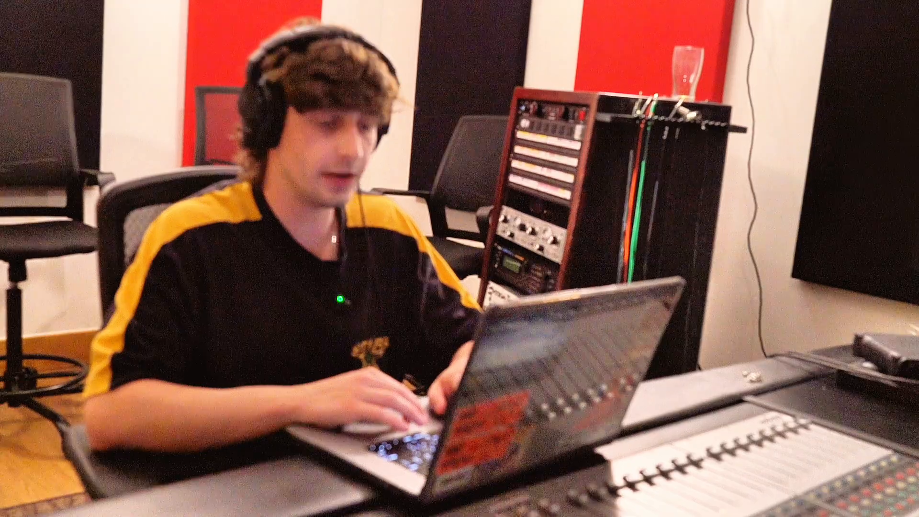
pyautogui.write('env')
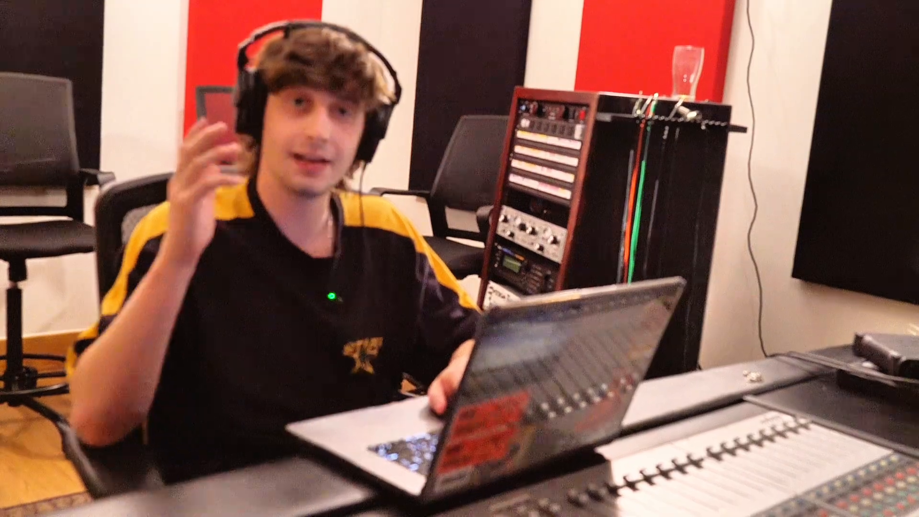
pyautogui.moveTo(187, 181); pyautogui.dragTo(584, 413)
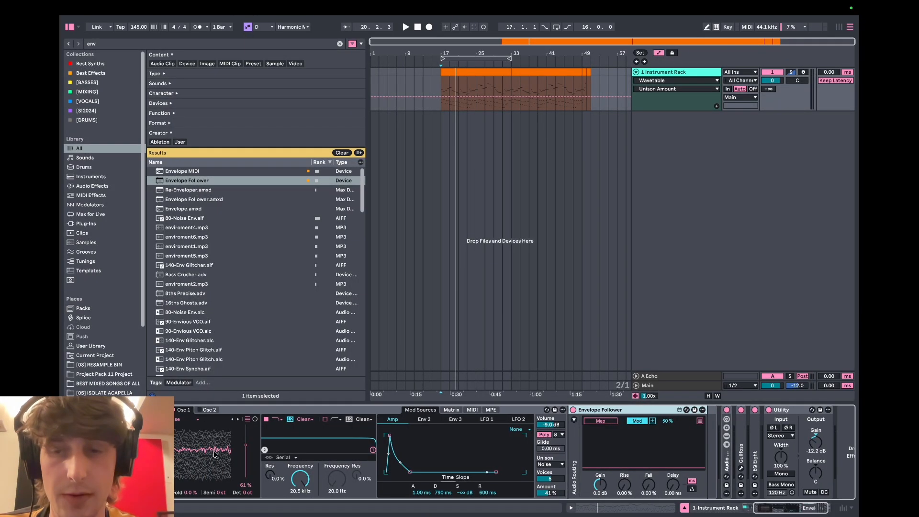
# Check Wavetable's modulation matrix and LFO 1 settings, and lower oscillator 1's wavetable position to 35%.
pyautogui.click(563, 411)
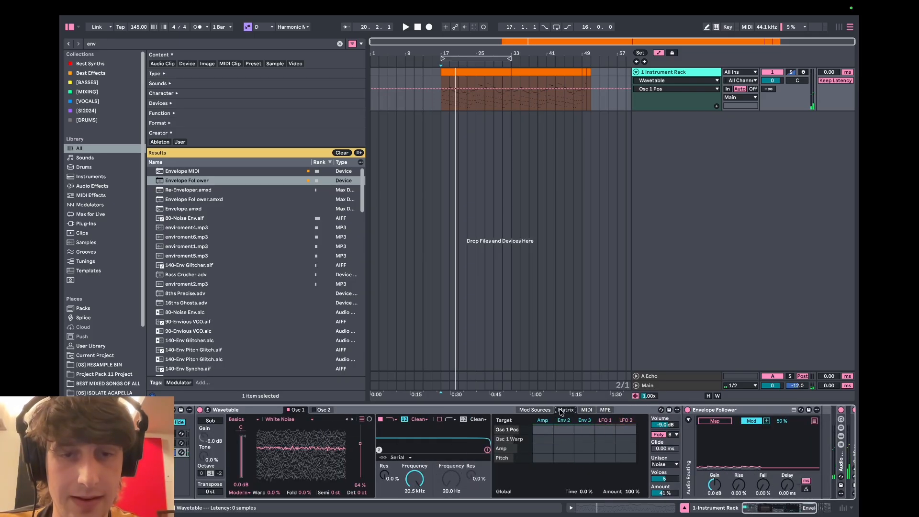
pyautogui.click(535, 410)
pyautogui.click(601, 419)
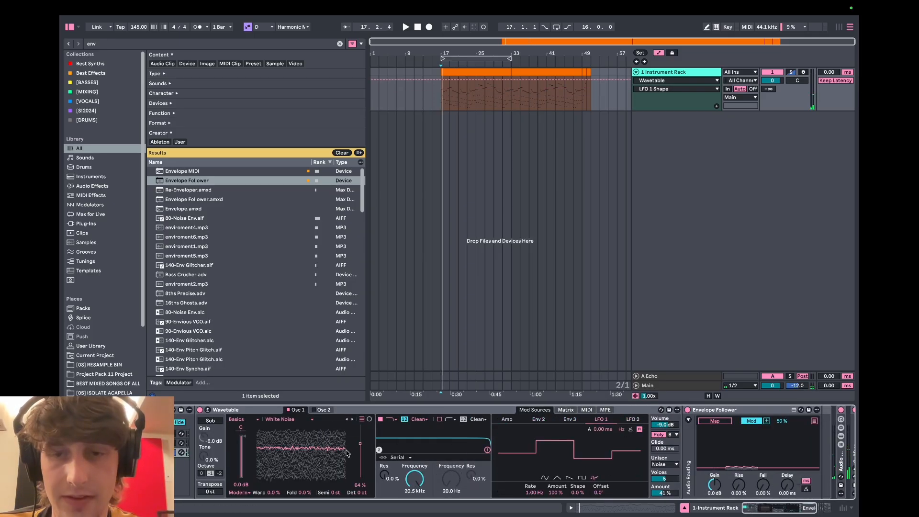
pyautogui.moveTo(348, 453); pyautogui.dragTo(348, 471)
pyautogui.click(565, 410)
pyautogui.click(602, 420)
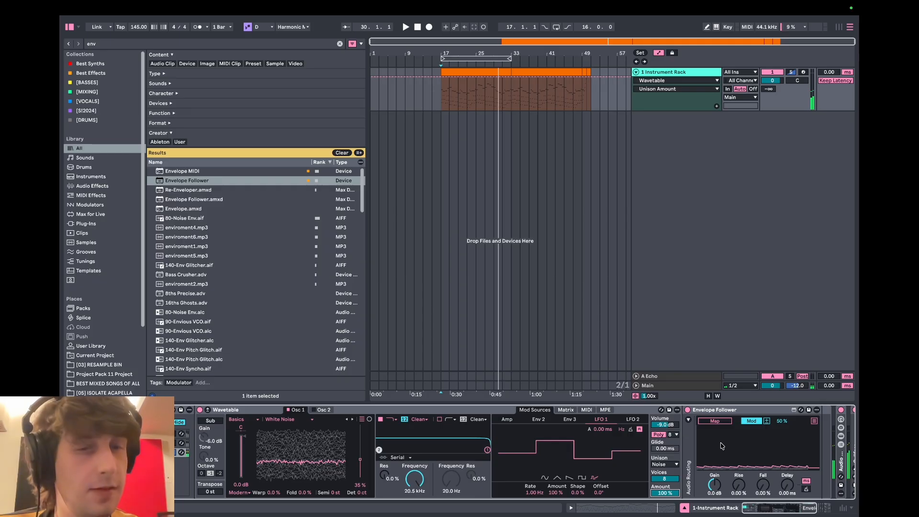
# Raise the Envelope Follower's gain to about 23 dB, toggle its delay mode and stop playback.
pyautogui.moveTo(707, 493); pyautogui.dragTo(709, 472)
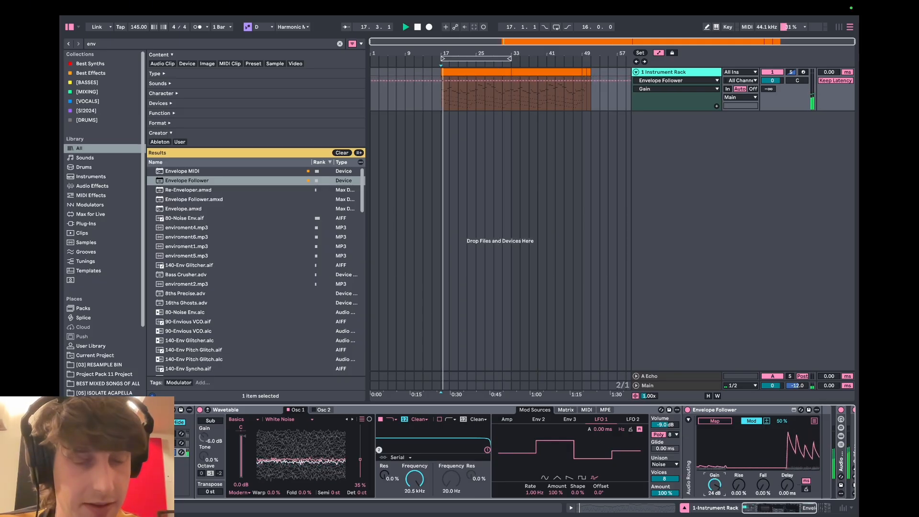
pyautogui.click(807, 481)
pyautogui.press('space')
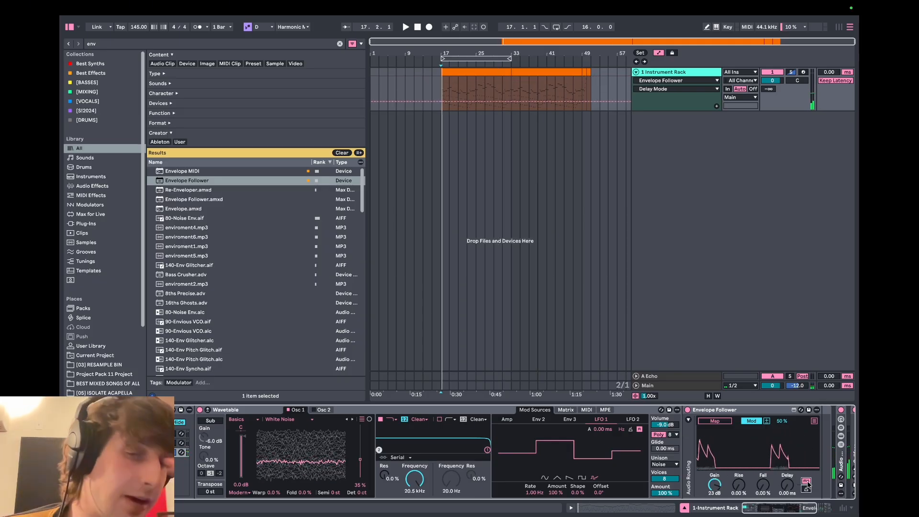